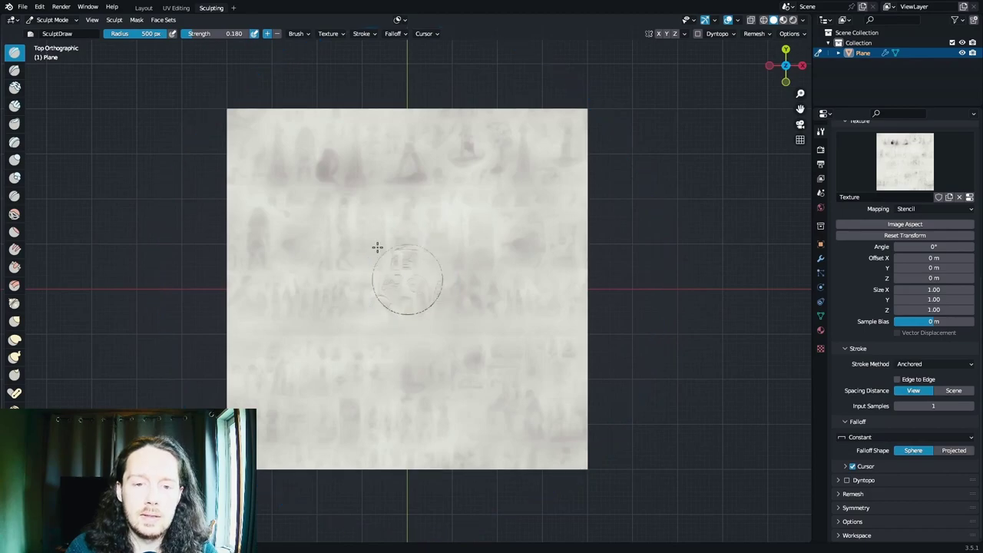
Pull an anchored SculptDraw stroke through the stencil texture across the plane
drag(377, 246, 257, 146)
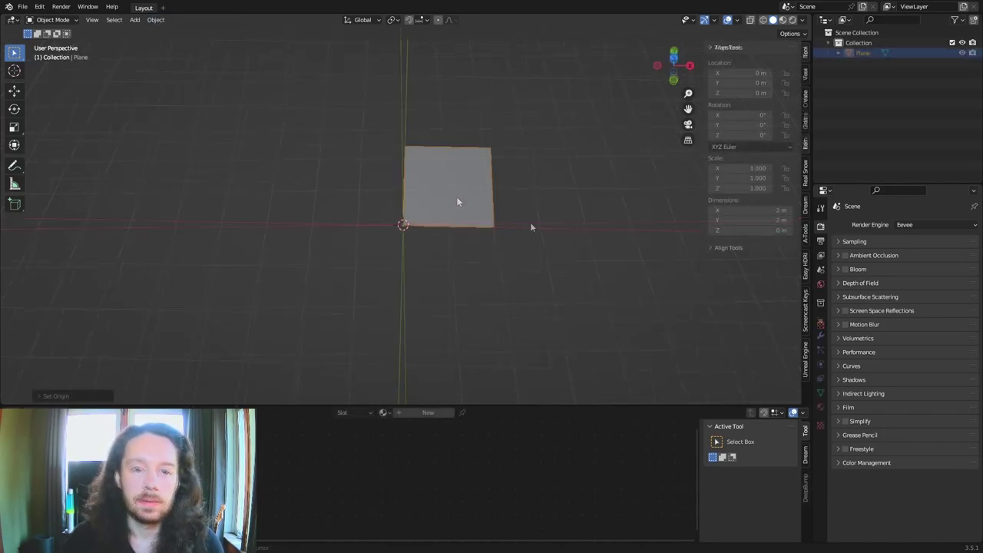
Subdivide the plane's Multires modifier to level 5 with the Simple method and give the plane a new material
click(867, 345)
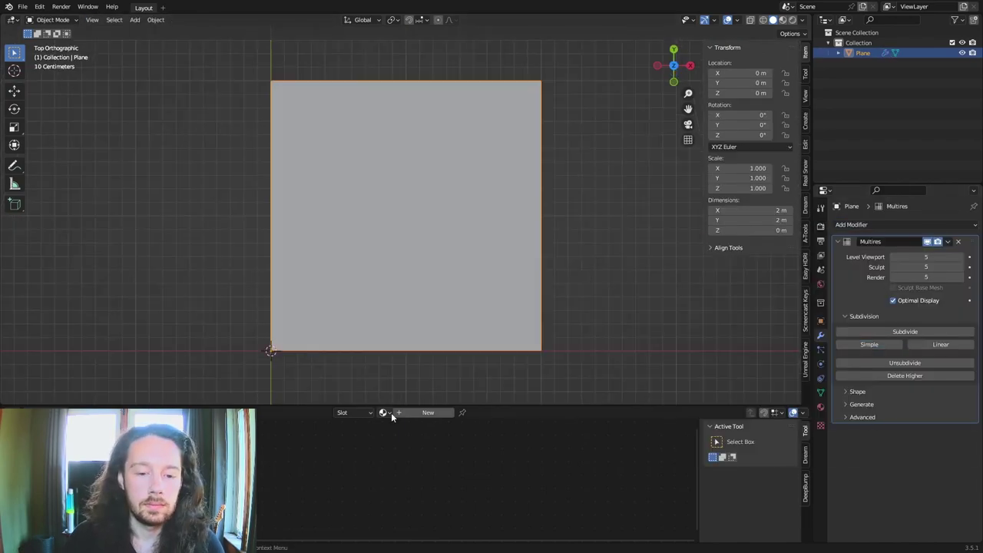
click(400, 412)
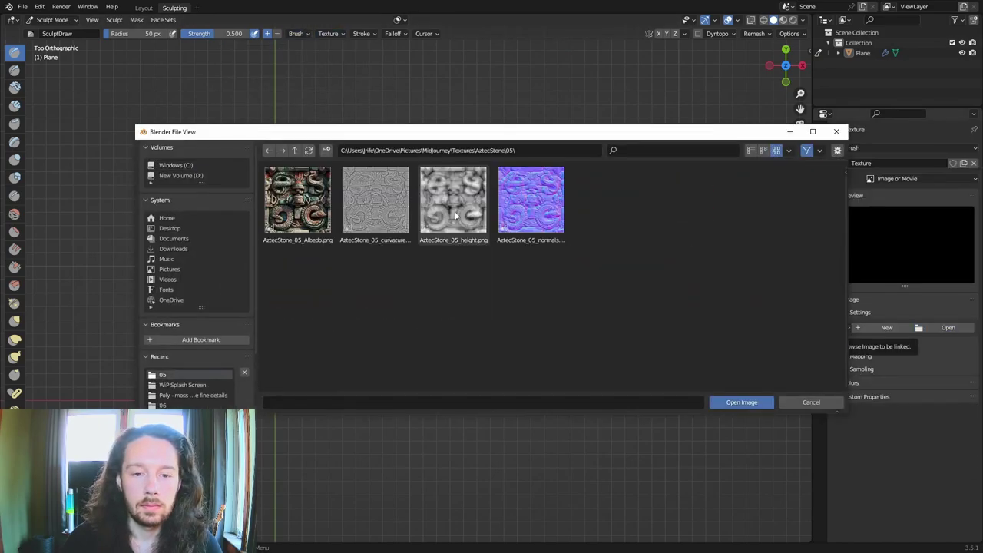
Load AztecStone_05_height.png as the sculpt brush texture and change the brush's falloff
double_click(449, 229)
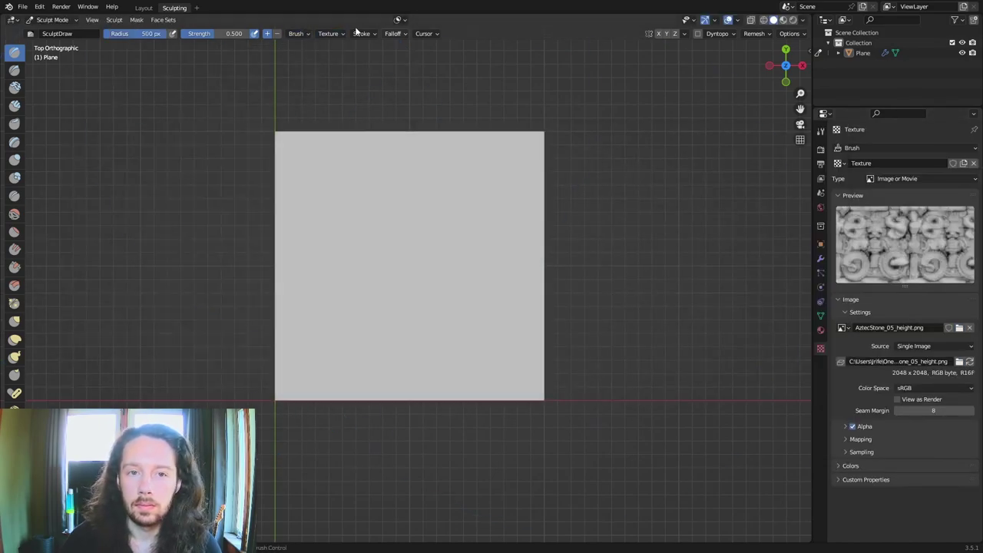
click(393, 33)
click(386, 77)
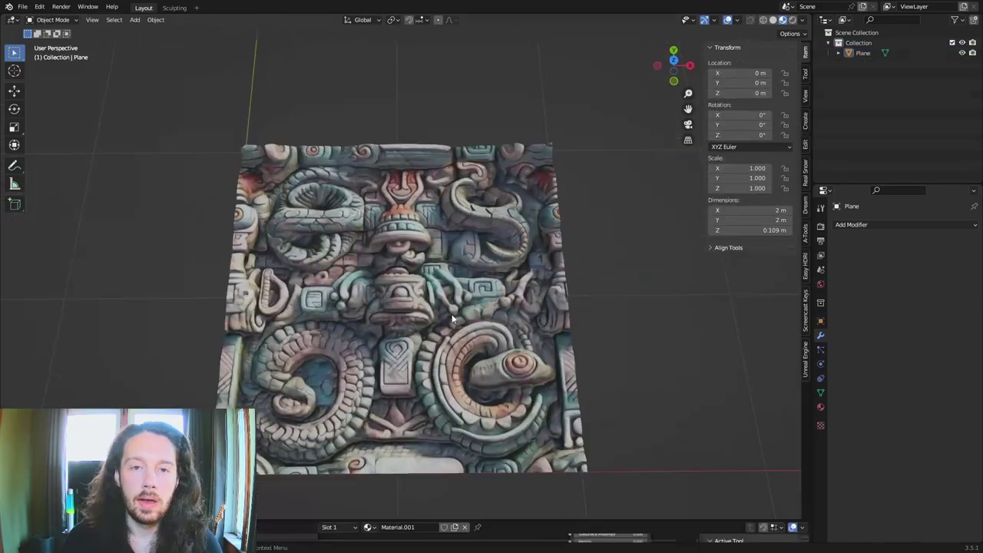
Generate a normal map from the AztecStone_05_Albedo texture with DeepBump, plus a curvature map from those normals
middle_drag(450, 343, 462, 307)
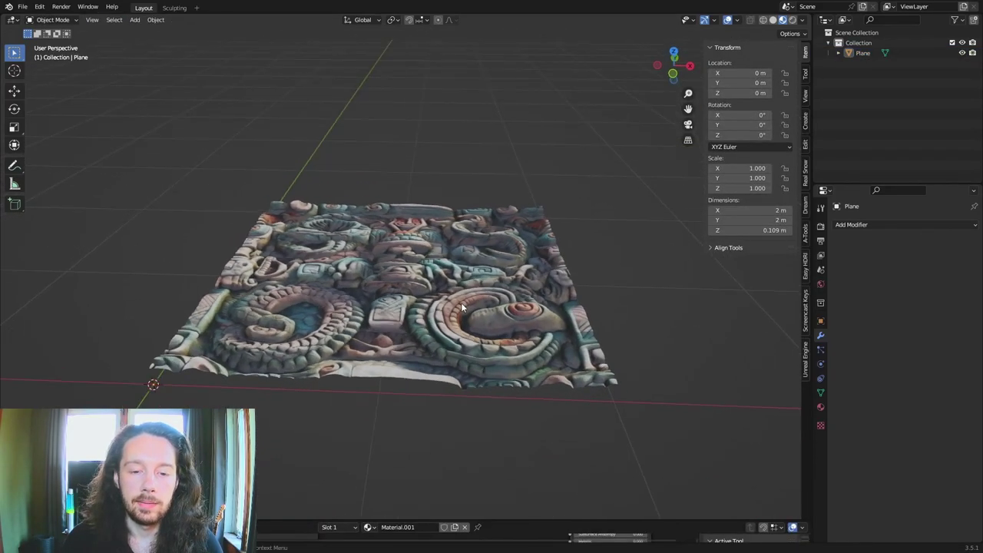
drag(493, 520, 460, 329)
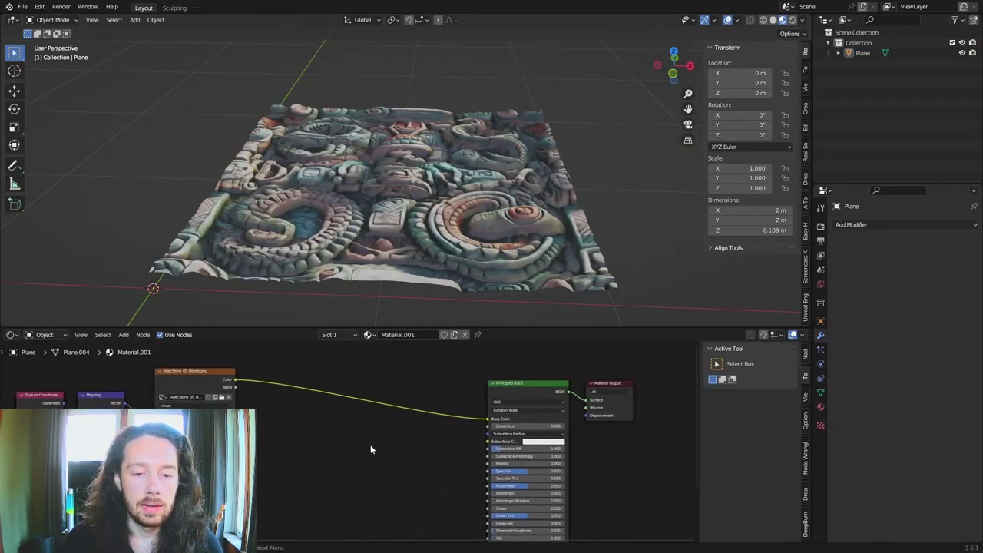
scroll(371, 449, up, 1)
middle_drag(371, 449, 427, 452)
drag(511, 327, 491, 239)
middle_drag(394, 410, 436, 395)
drag(285, 324, 288, 310)
click(804, 447)
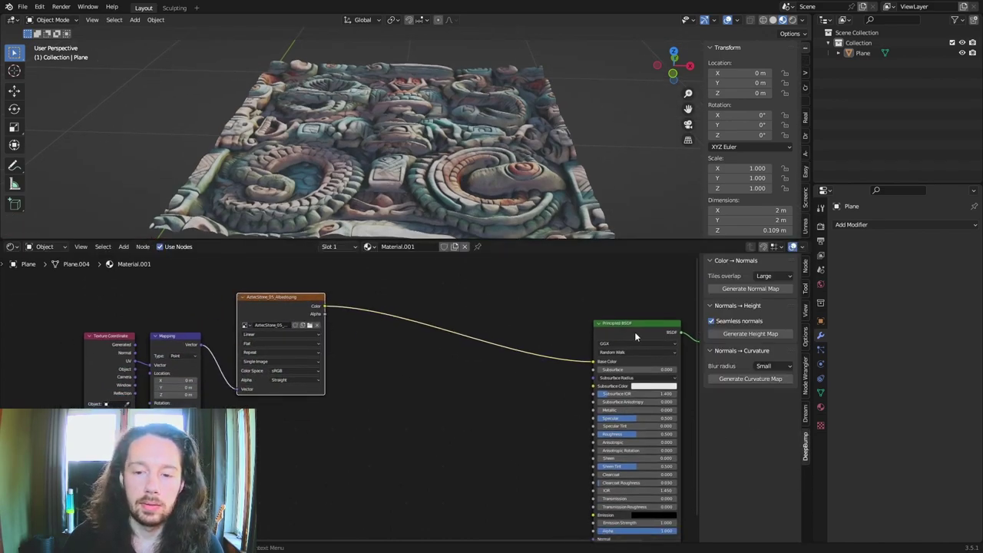
click(722, 289)
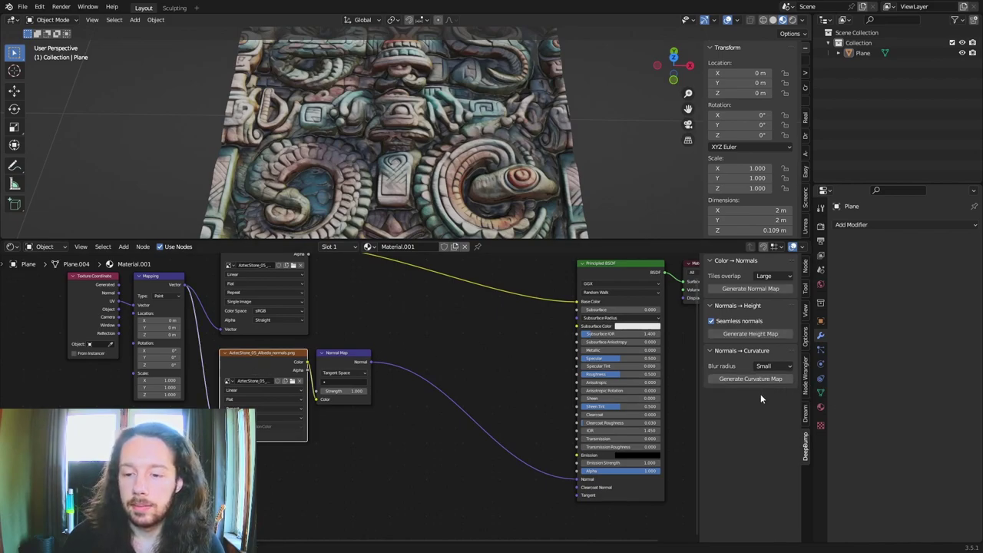
click(743, 382)
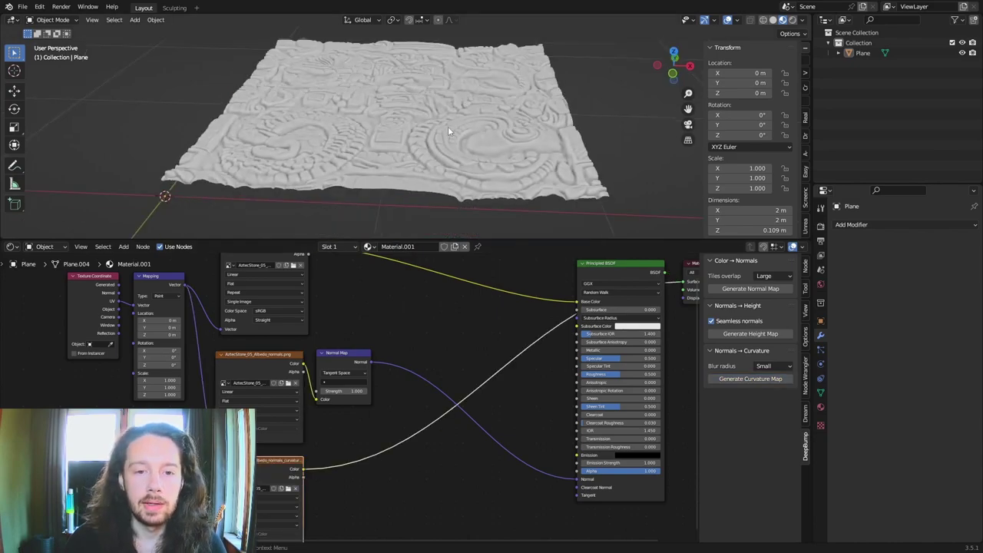
Examine the curvature map previewed on the Aztec relief from several angles and distances
middle_drag(447, 126, 501, 158)
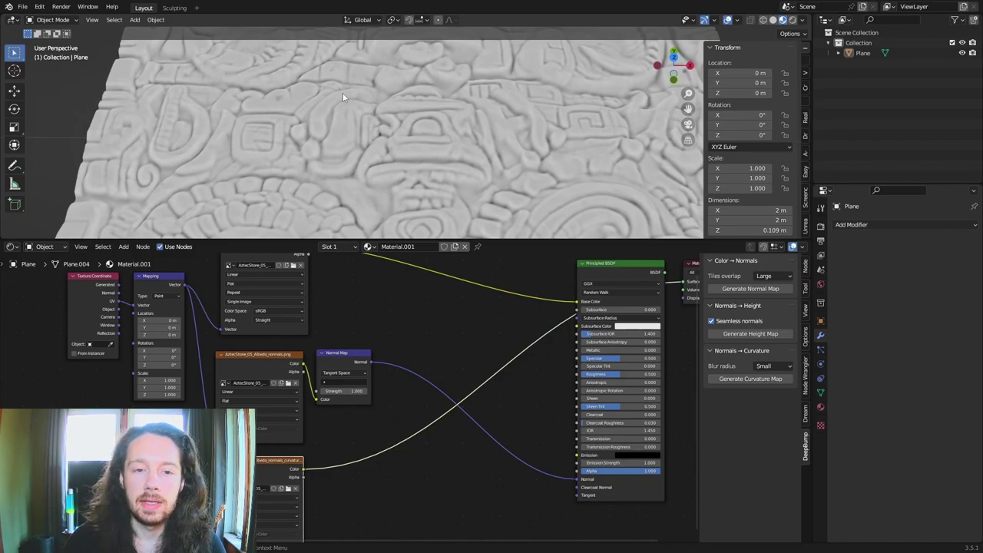
middle_drag(343, 97, 369, 114)
scroll(356, 148, up, 3)
middle_drag(356, 147, 454, 150)
scroll(462, 128, down, 6)
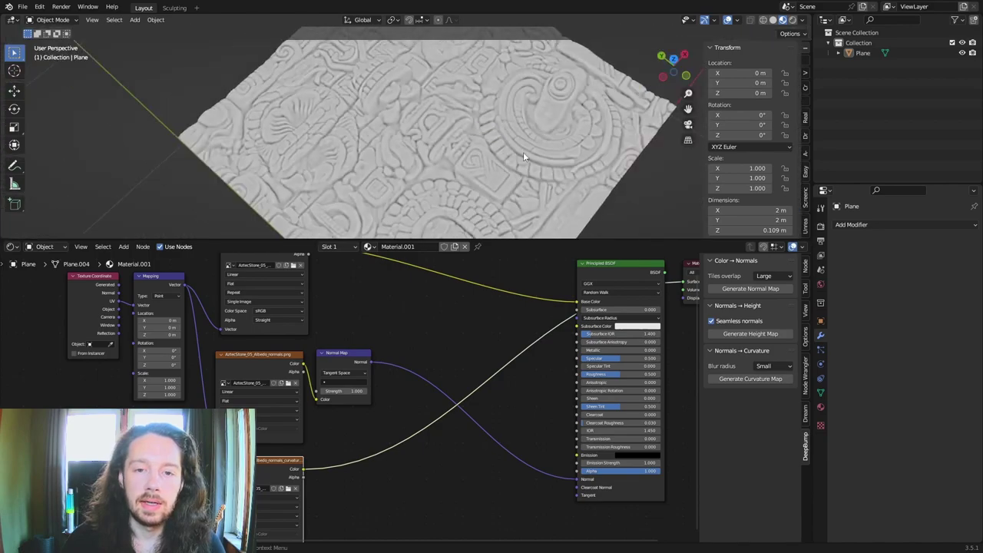
middle_drag(523, 152, 506, 125)
scroll(497, 145, up, 4)
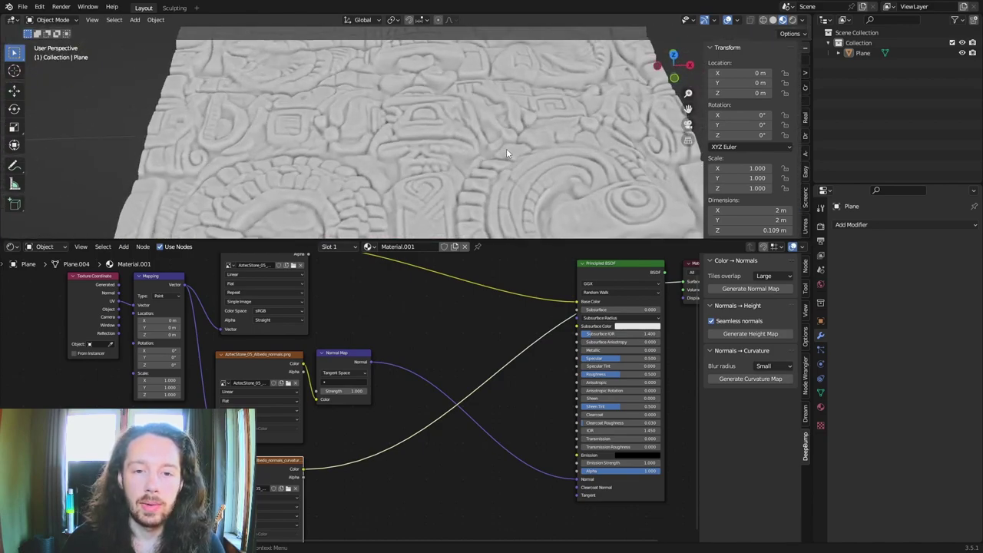
Place the curvature map node above the Aztec albedo texture node
click(417, 397)
middle_drag(509, 344, 506, 301)
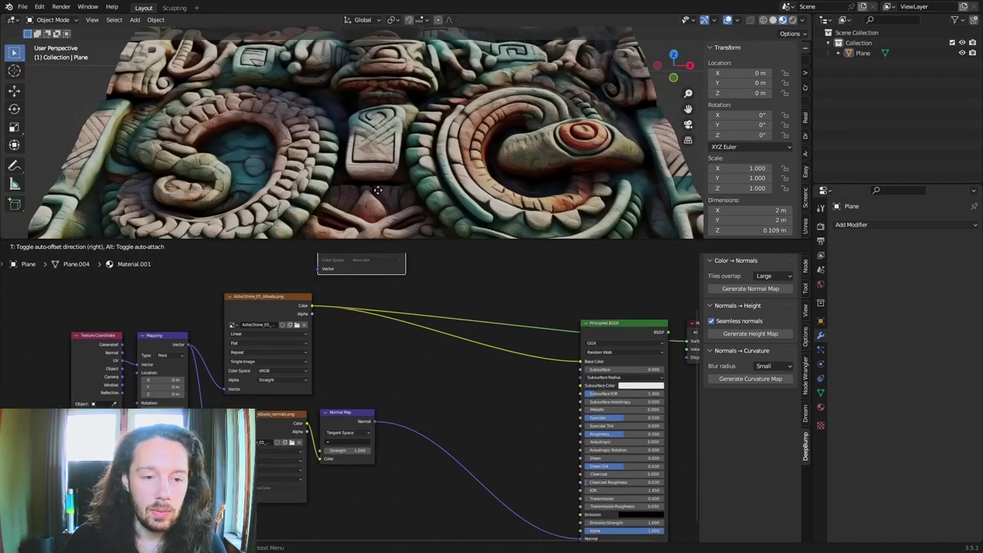
mouse_move(269, 298)
mouse_down()
mouse_move(299, 278)
mouse_move(266, 279)
mouse_up()
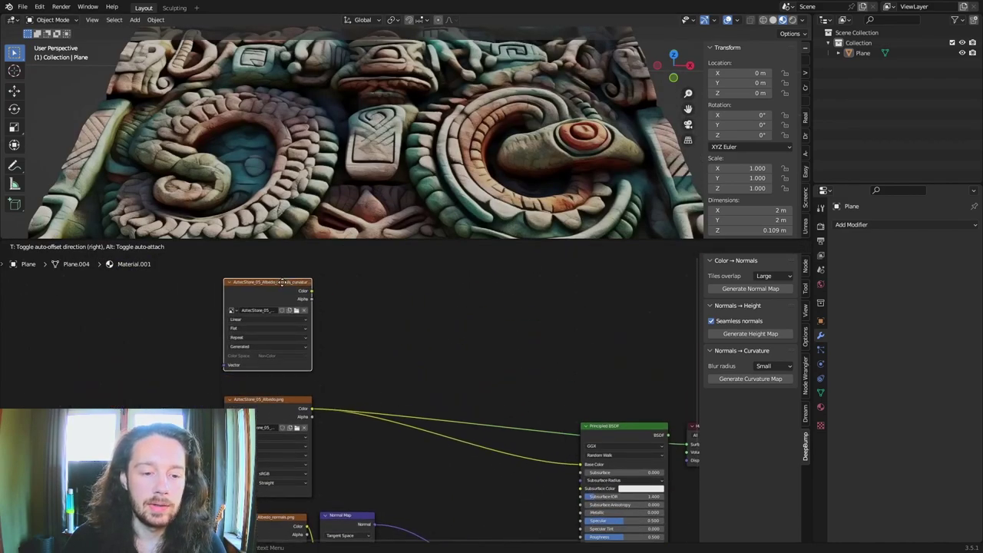
key(alt+a)
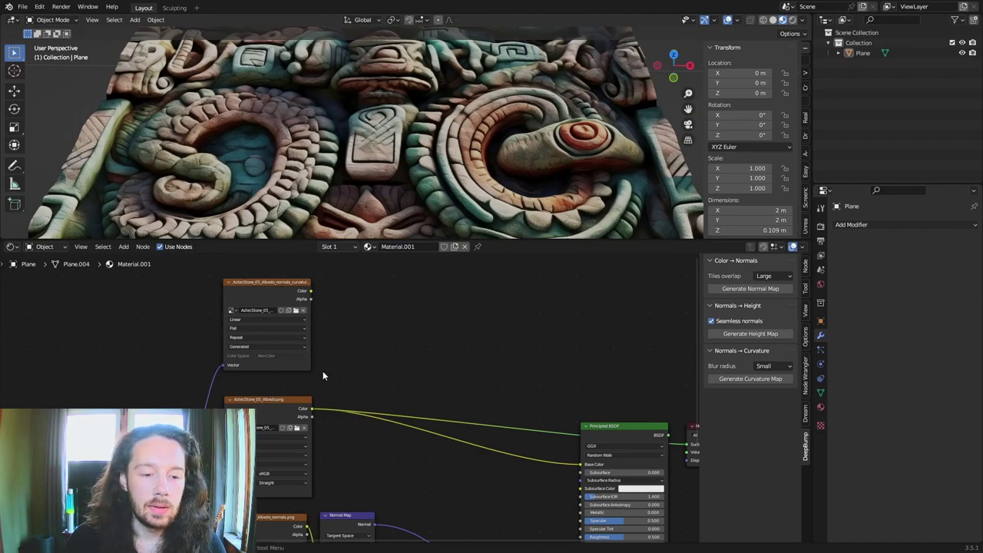
Cut the links running from the Aztec albedo texture and the Normal Map node to the shader and output
middle_drag(451, 406, 404, 292)
ctrl+right_drag(404, 291, 419, 507)
middle_drag(401, 344, 478, 354)
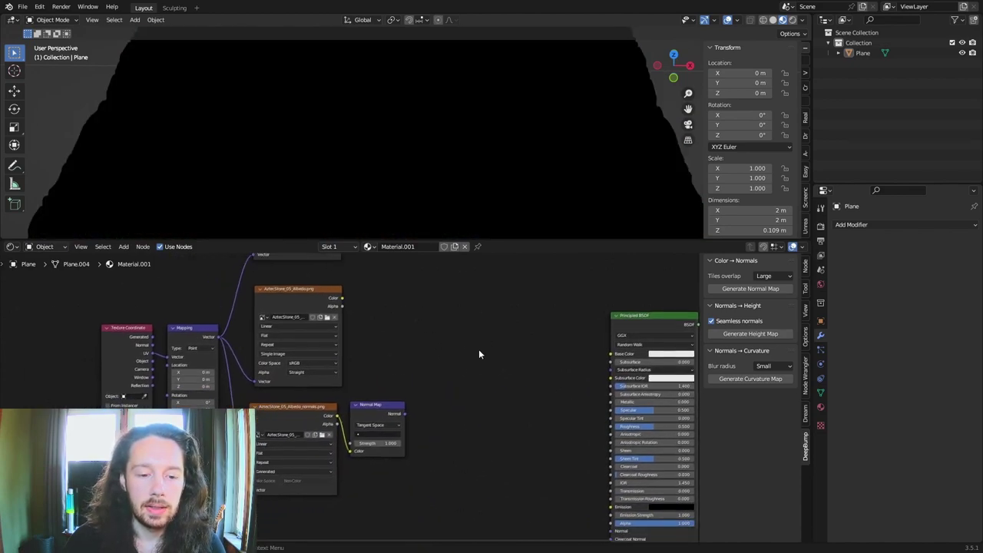
middle_drag(451, 322, 416, 346)
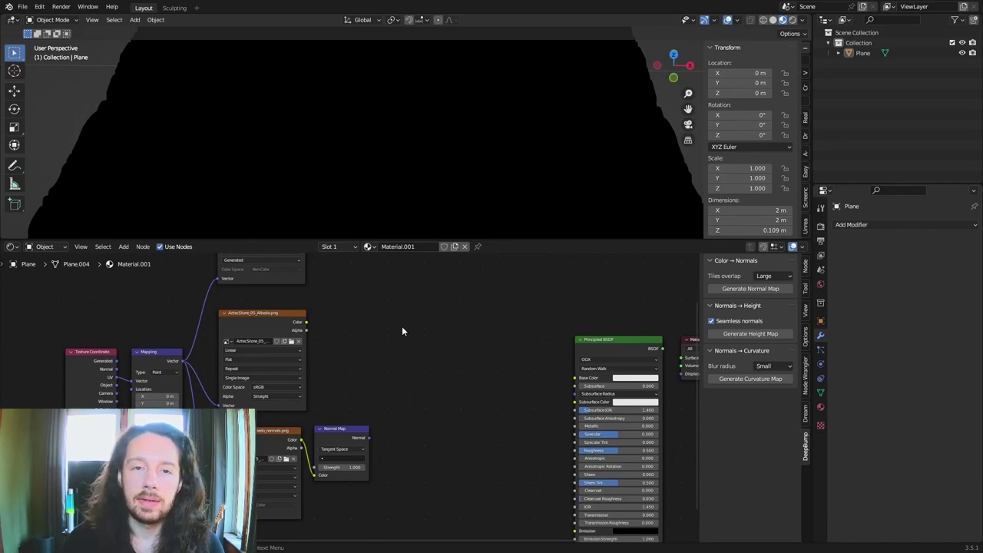
Add the ground_0014 color and normal texture nodes and place the color one between the curvature and Aztec albedo nodes
key(shift+a)
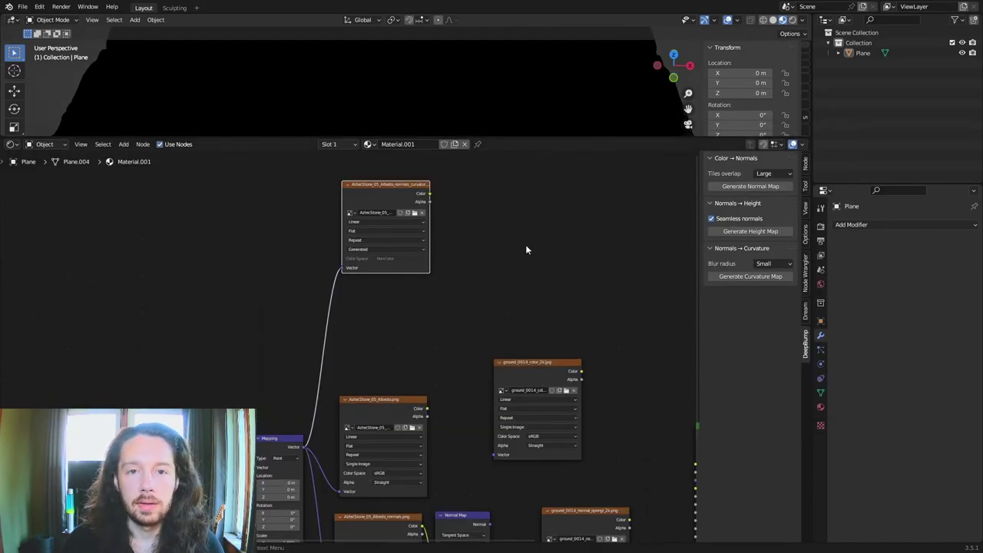
key(n)
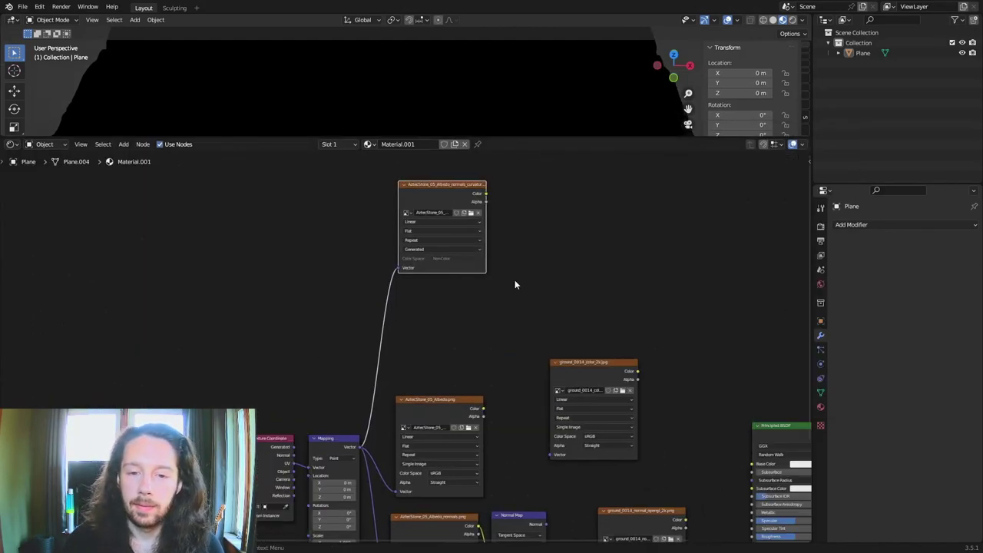
middle_drag(607, 288, 589, 257)
click(576, 345)
key(g)
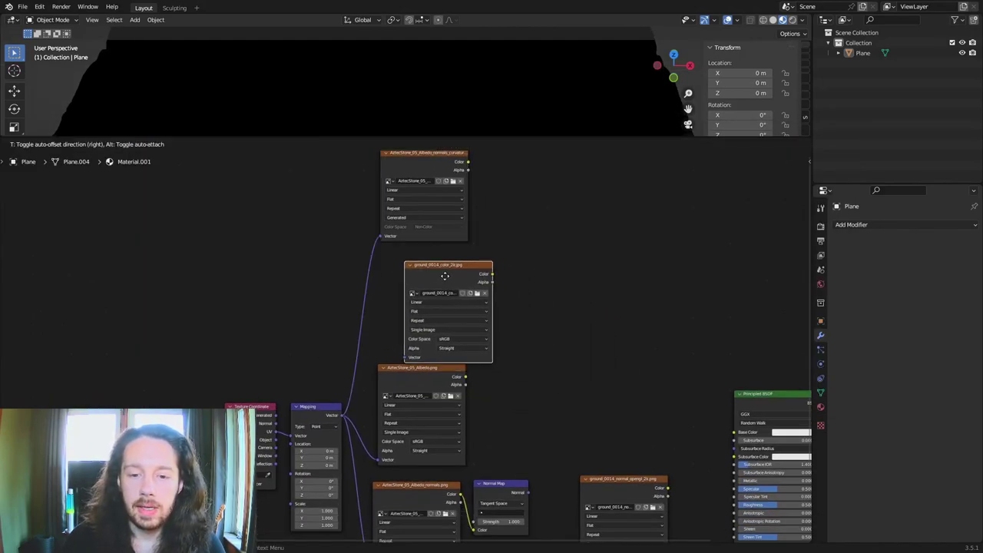
middle_drag(419, 282, 371, 222)
click(368, 207)
Place the ground_0014 normal texture node directly below the Aztec normals texture node
middle_drag(583, 424, 576, 366)
drag(576, 369, 366, 481)
middle_drag(482, 485, 518, 436)
mouse_move(405, 432)
mouse_down()
mouse_move(415, 426)
mouse_move(406, 434)
mouse_up()
middle_drag(502, 406, 529, 425)
click(569, 441)
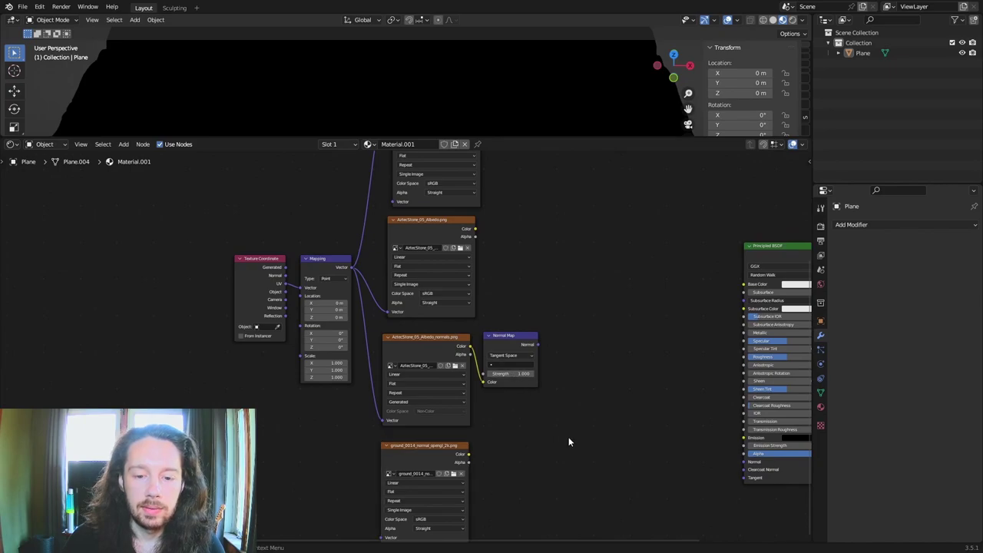
Shift the Texture Coordinate and Mapping nodes farther from the image textures and place a copy of Mapping above the original
drag(202, 235, 324, 361)
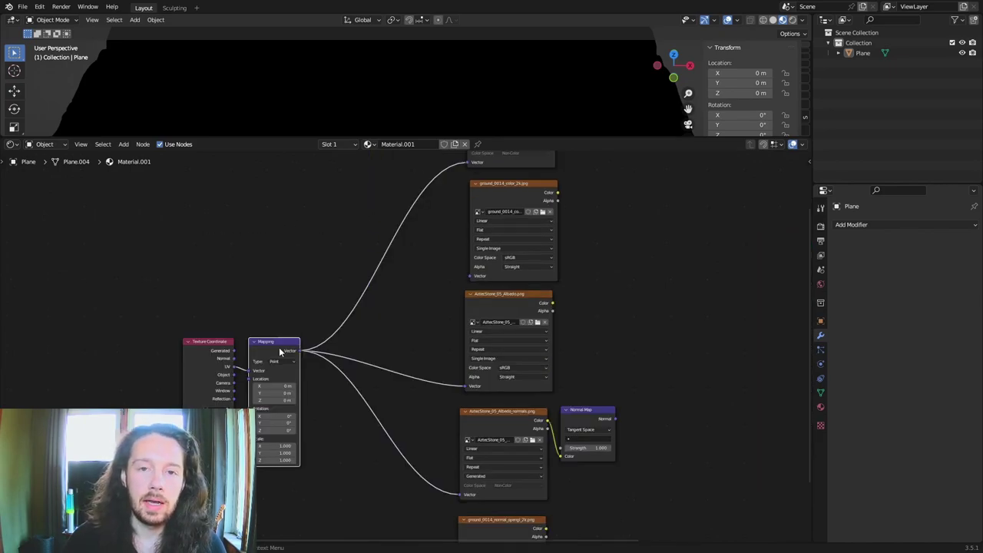
key(shift+d)
click(278, 196)
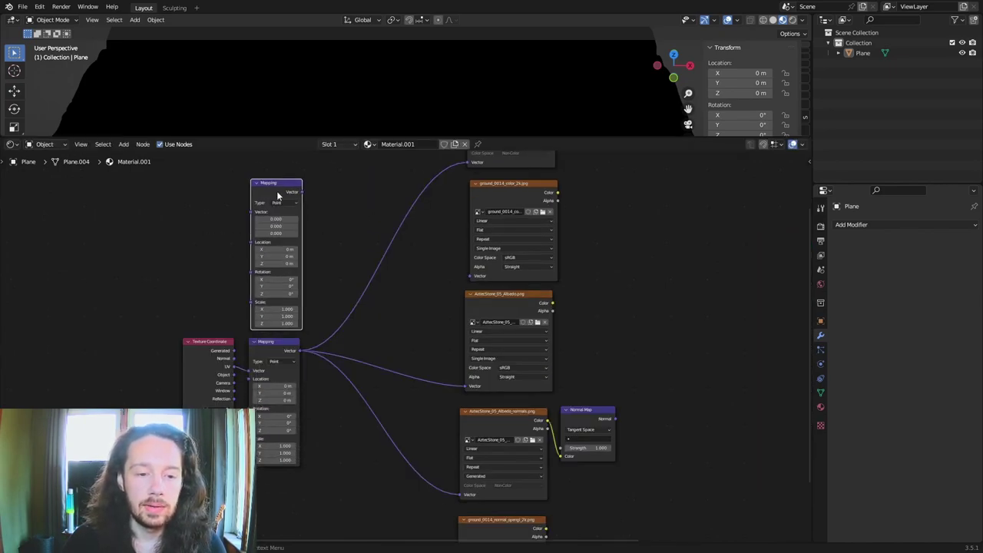
Connect the UV coordinates to the duplicate Mapping node and its vector output to both ground_0014 textures
drag(233, 366, 247, 356)
drag(248, 217, 251, 212)
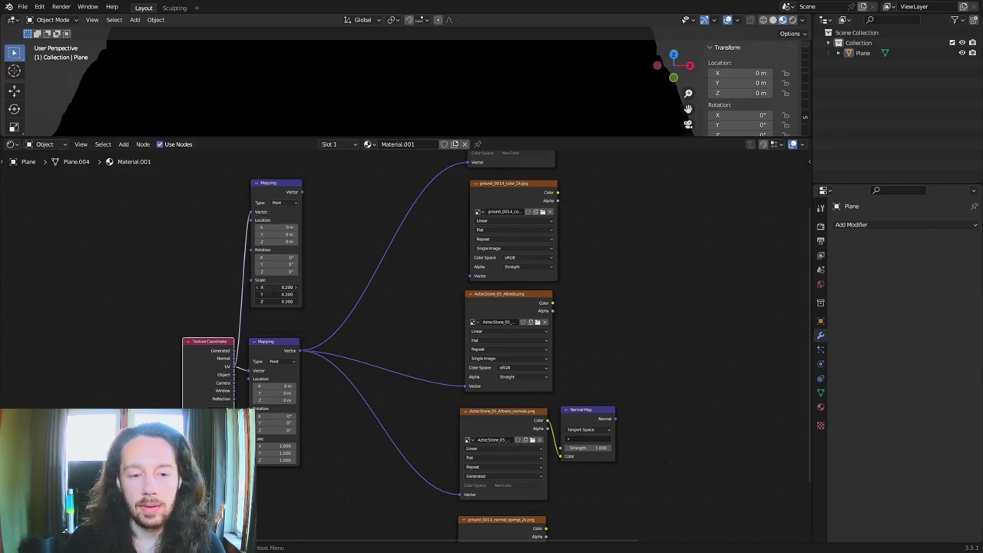
drag(302, 193, 455, 488)
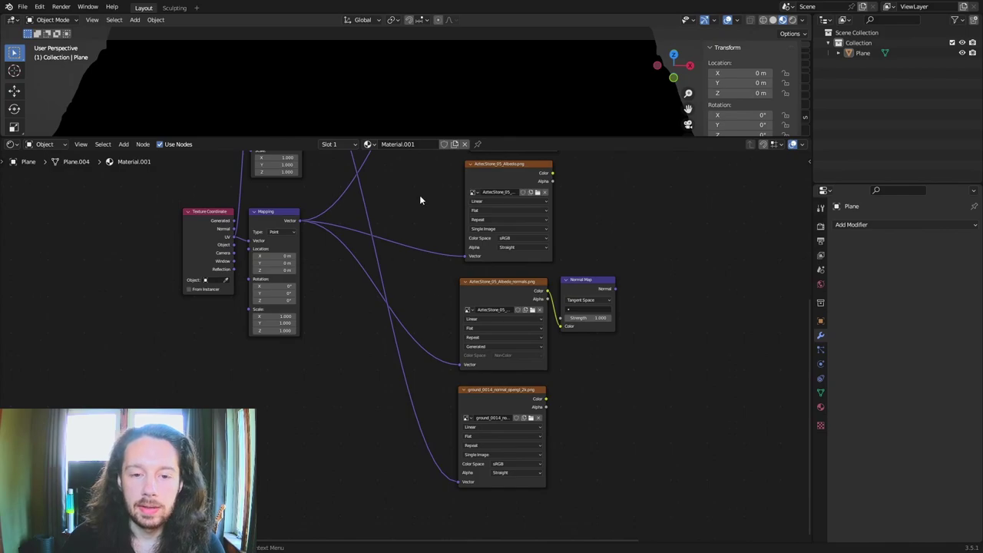
Line up the ground color and Aztec albedo nodes with the curvature node and preview the albedo on the relief
middle_drag(697, 179, 396, 358)
mouse_move(218, 242)
mouse_down()
mouse_move(231, 238)
mouse_move(219, 236)
mouse_up()
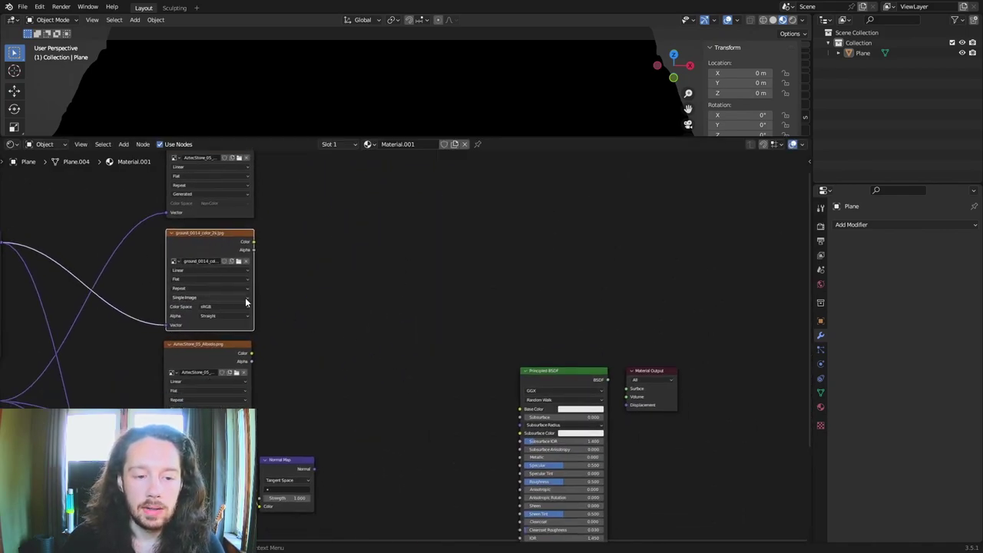
drag(214, 358, 215, 353)
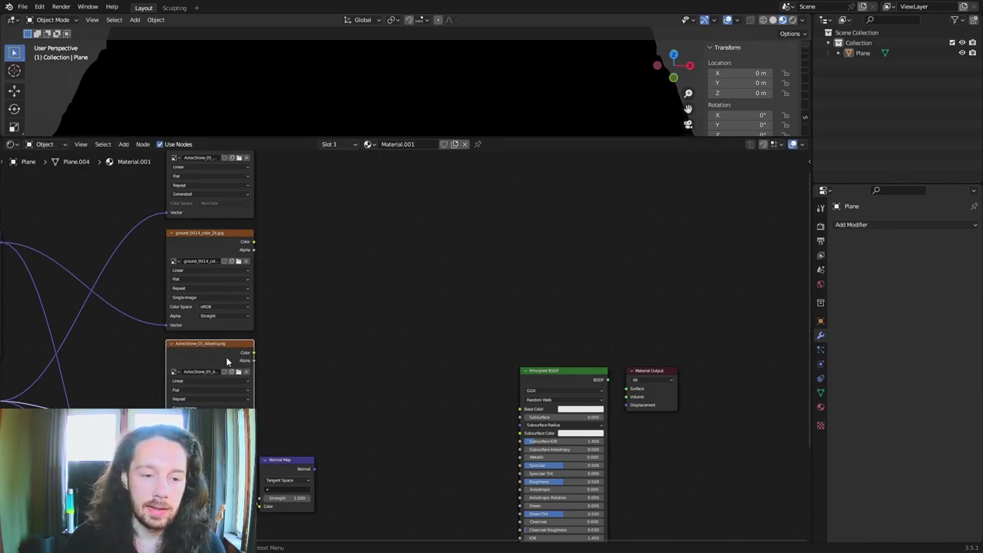
ctrl+shift+click(223, 364)
scroll(450, 72, down, 3)
shift+middle_drag(450, 72, 445, 125)
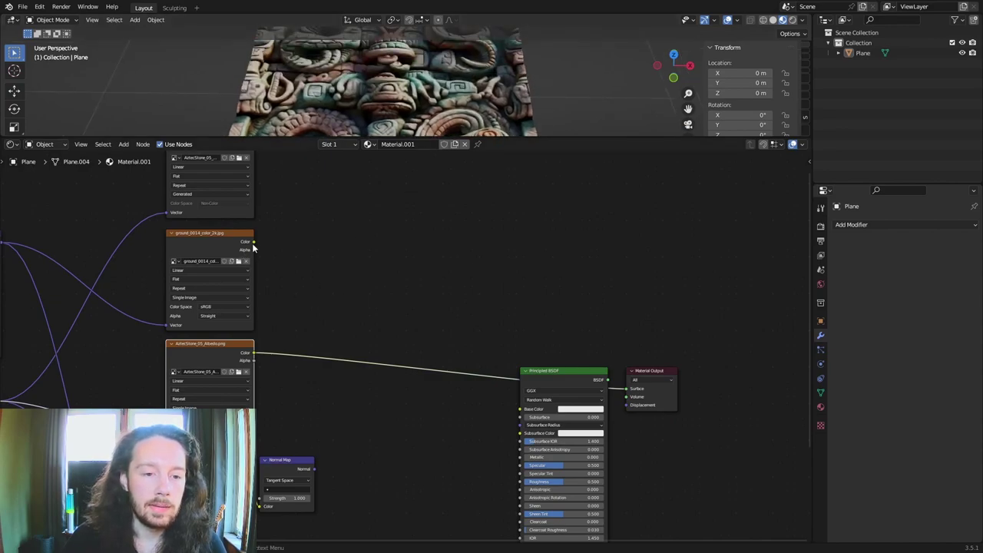
Add a color Mix node with the ground color texture as A and the Aztec albedo as B
drag(254, 243, 340, 321)
text(mix)
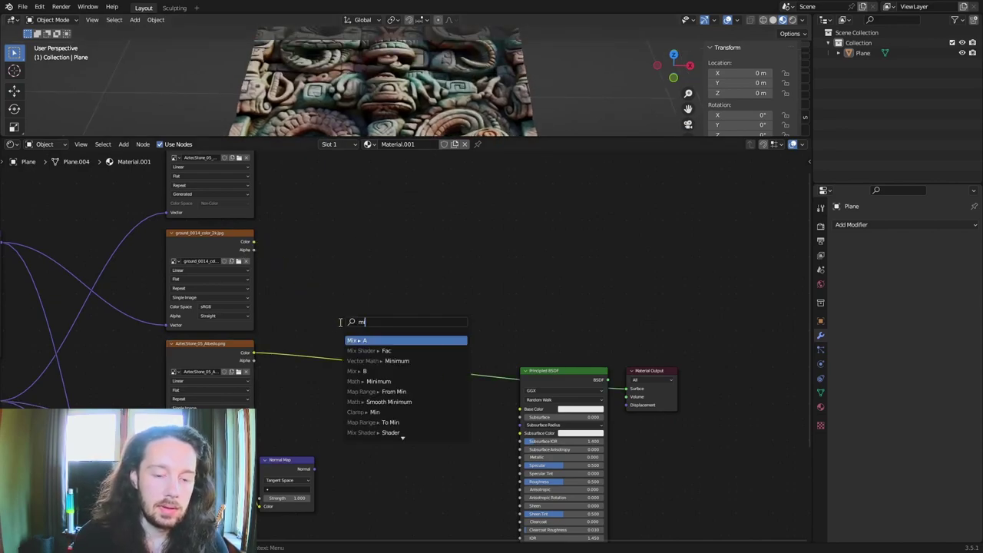
click(374, 340)
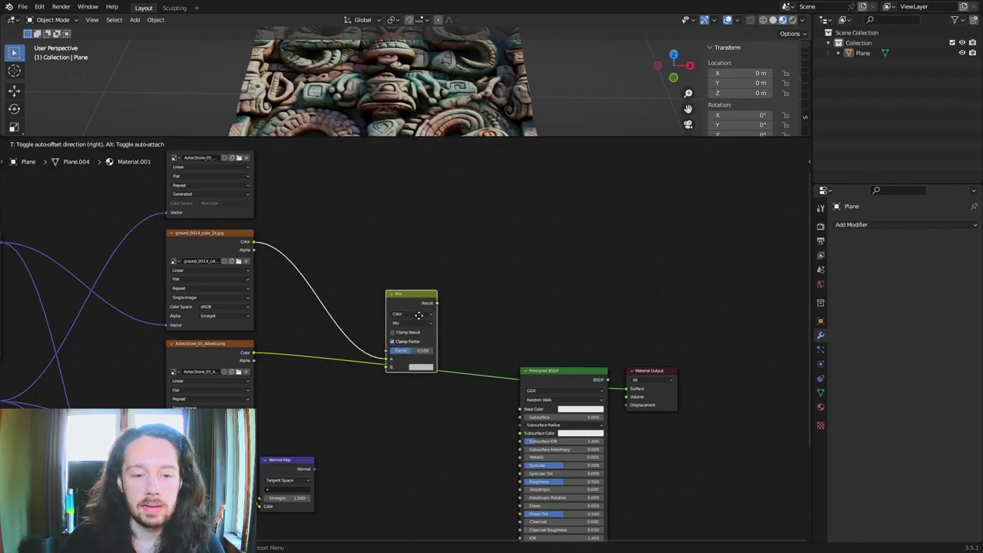
click(254, 354)
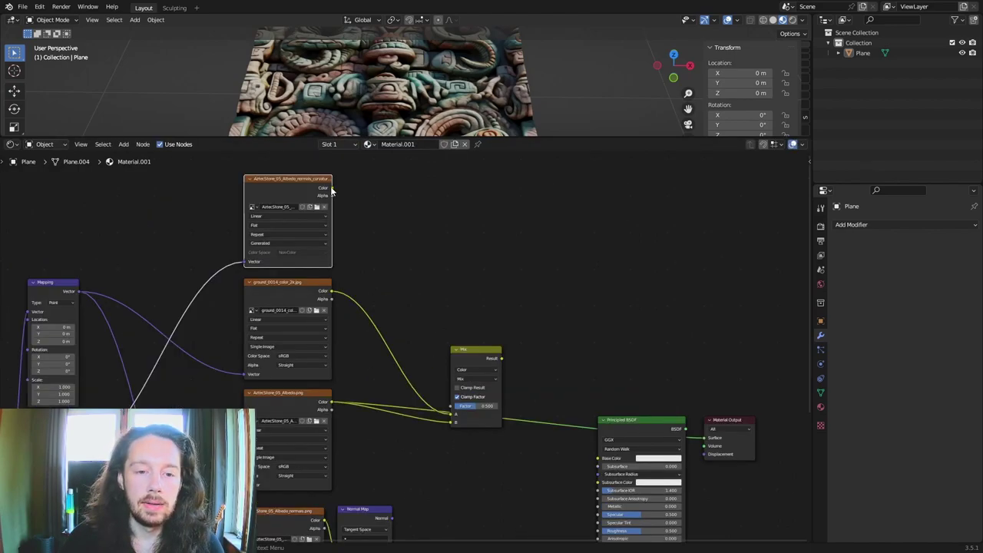
Drive the Mix node's factor with the curvature map's color and preview the mixed result on the relief
click(332, 188)
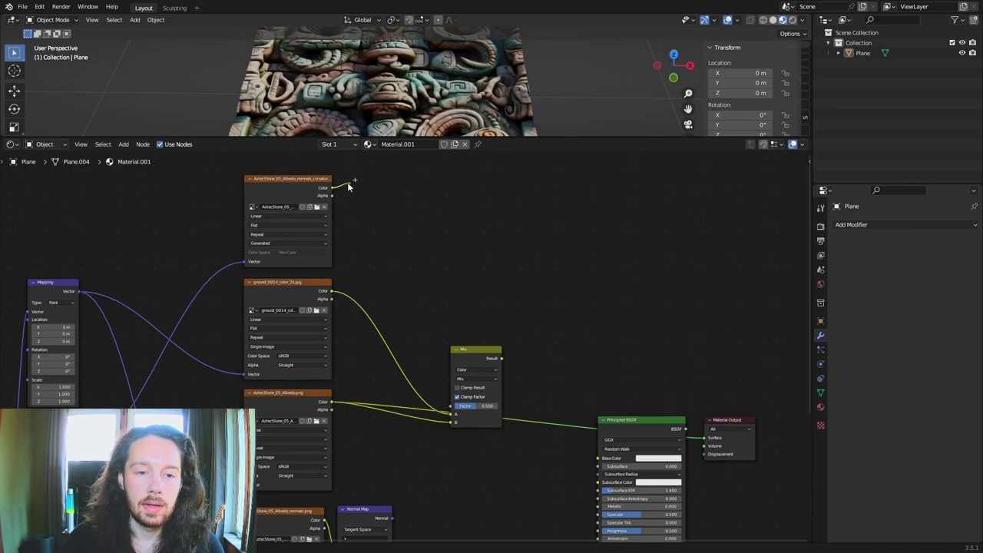
drag(361, 217, 452, 412)
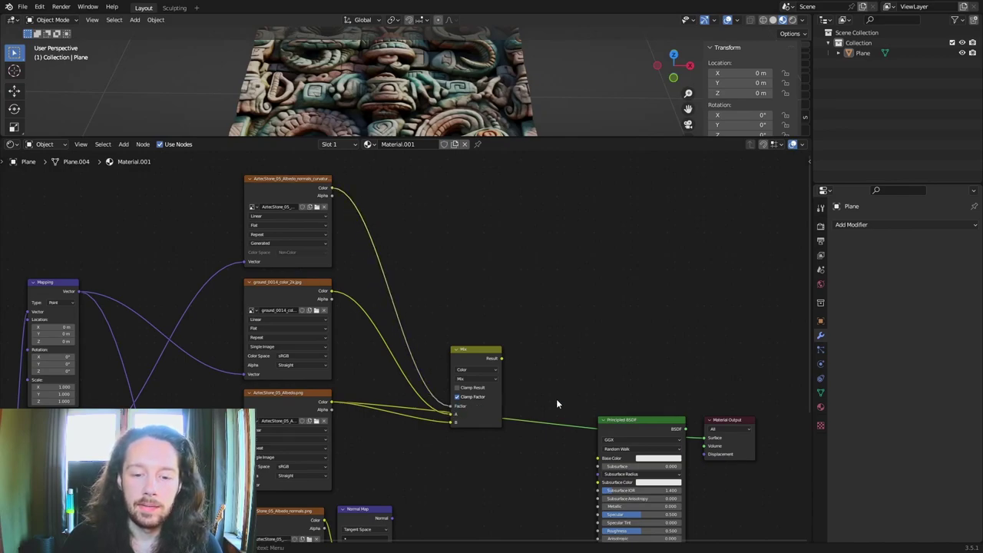
middle_drag(583, 381, 491, 359)
ctrl+shift+click(387, 330)
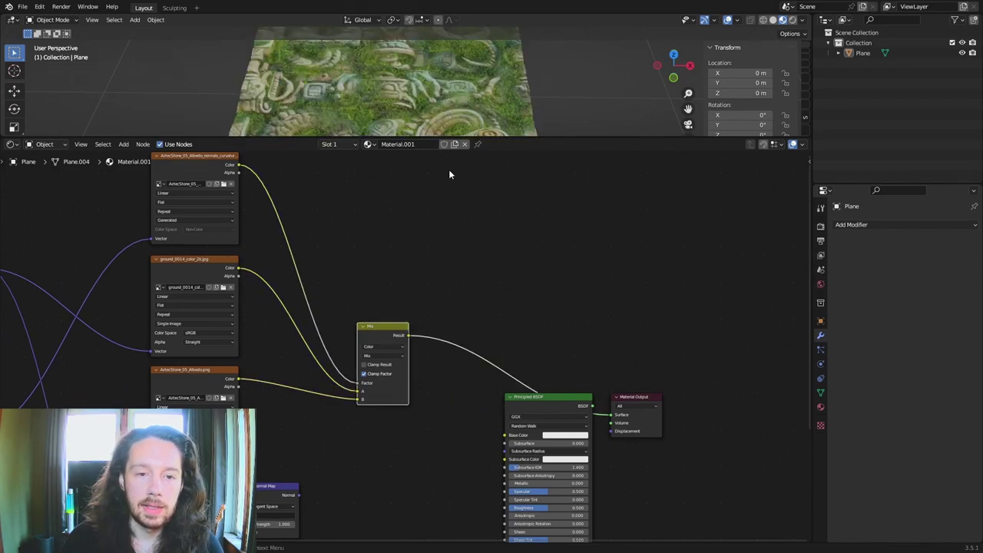
Enlarge the 3D viewport and move the color Mix node farther from the texture nodes to make room between them
drag(542, 136, 542, 278)
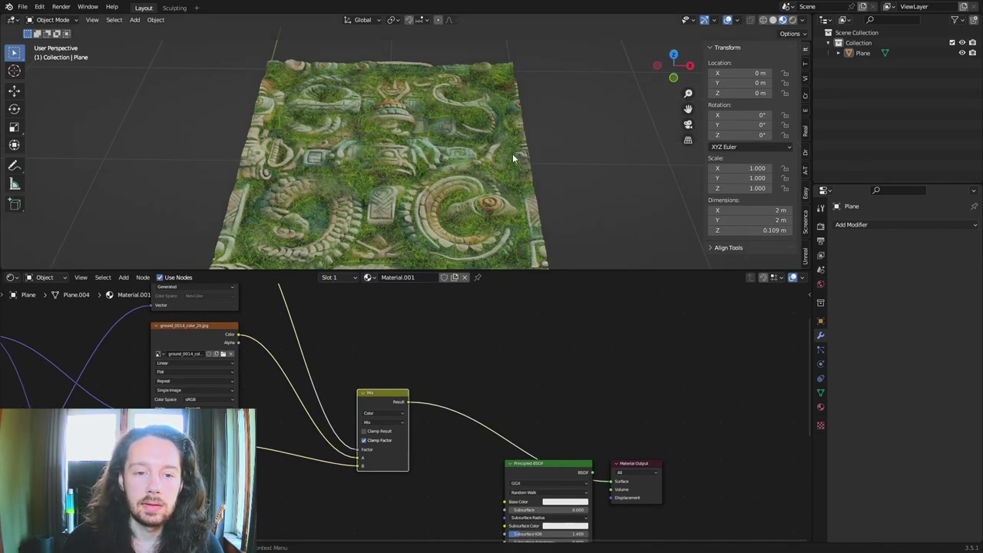
middle_drag(512, 153, 478, 169)
middle_drag(375, 345, 458, 360)
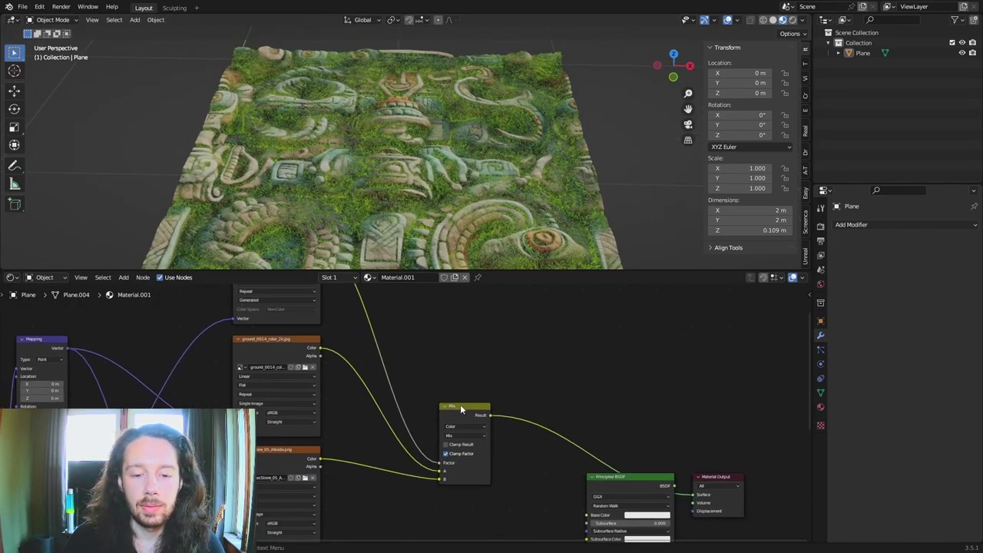
drag(461, 406, 554, 380)
middle_drag(474, 320, 487, 376)
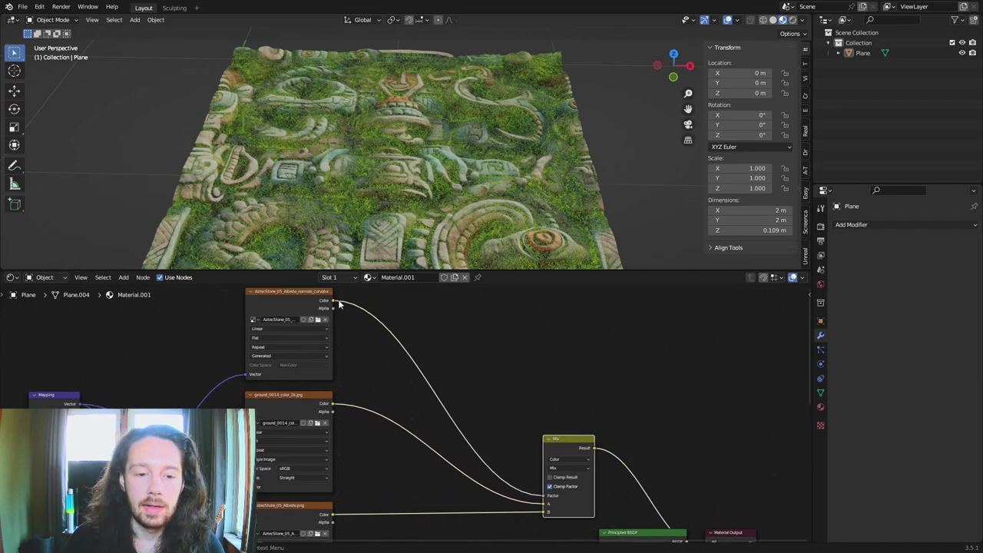
Cut the curvature map's link to the Mix factor and insert a ColorRamp node between the two
ctrl+right_drag(408, 391, 406, 391)
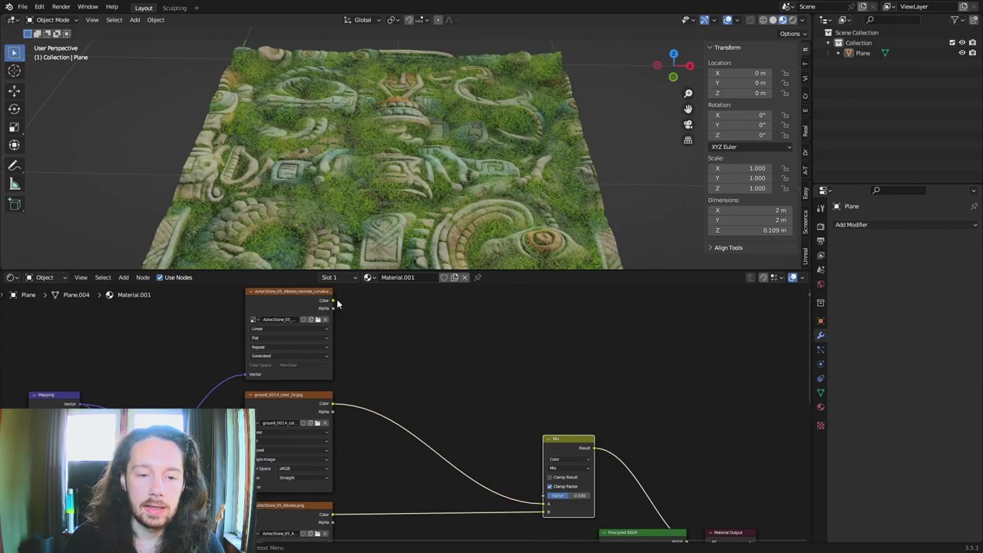
key(shift+a)
text(color)
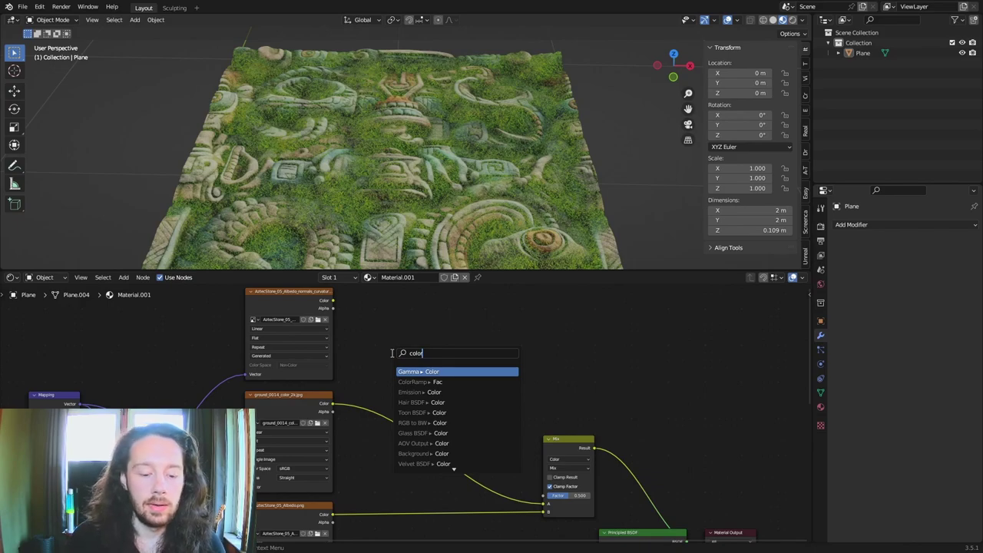
click(420, 381)
click(411, 332)
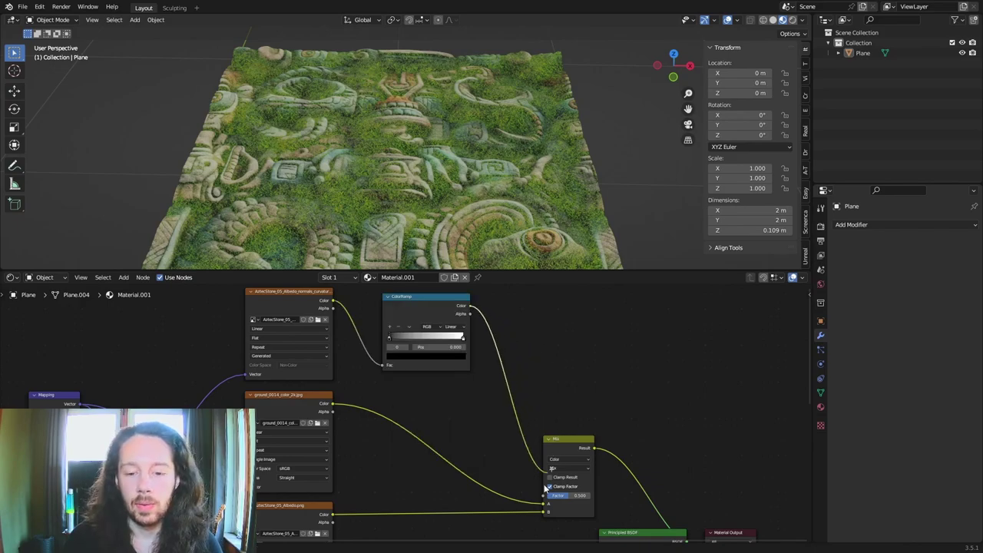
drag(546, 488, 544, 495)
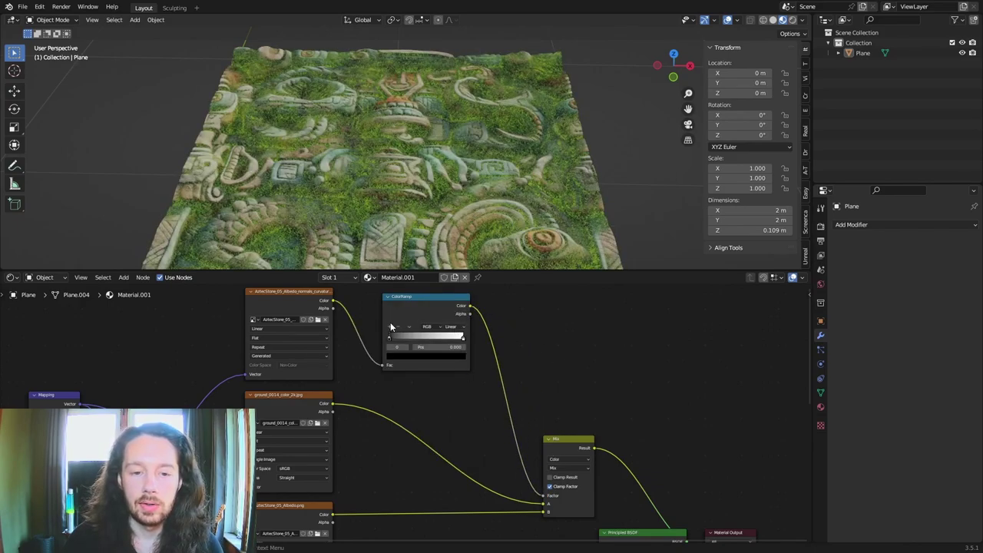
Sharpen the moss mask with the ColorRamp's black stop at 0.477 and white stop at 0.523, and ease the black stop back toward the dark end
drag(389, 338, 428, 341)
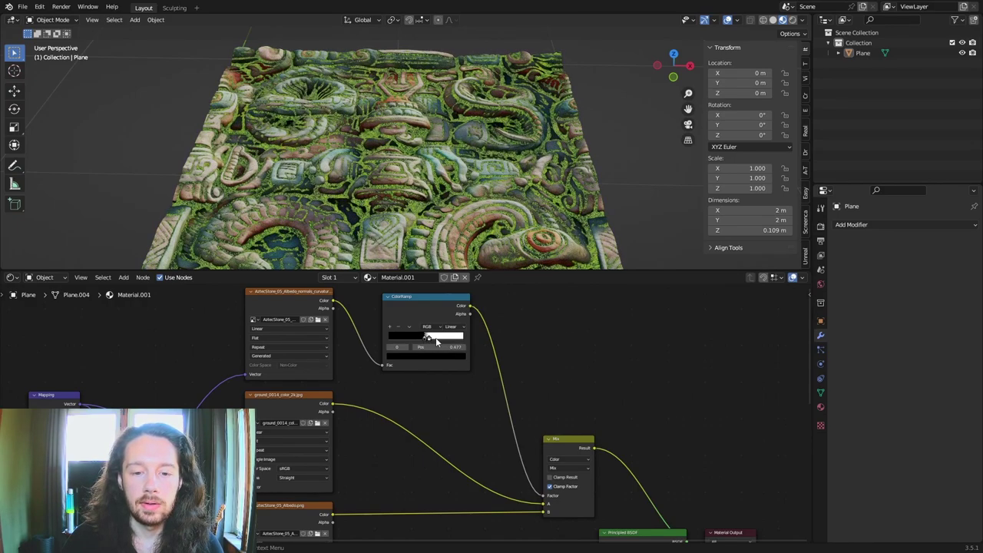
click(428, 337)
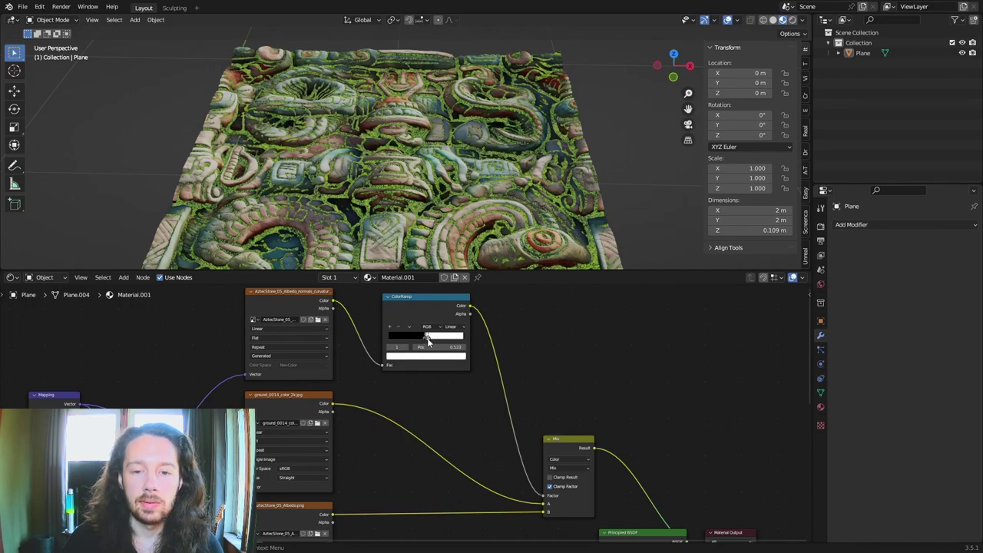
middle_drag(492, 135, 488, 155)
scroll(490, 145, down, 3)
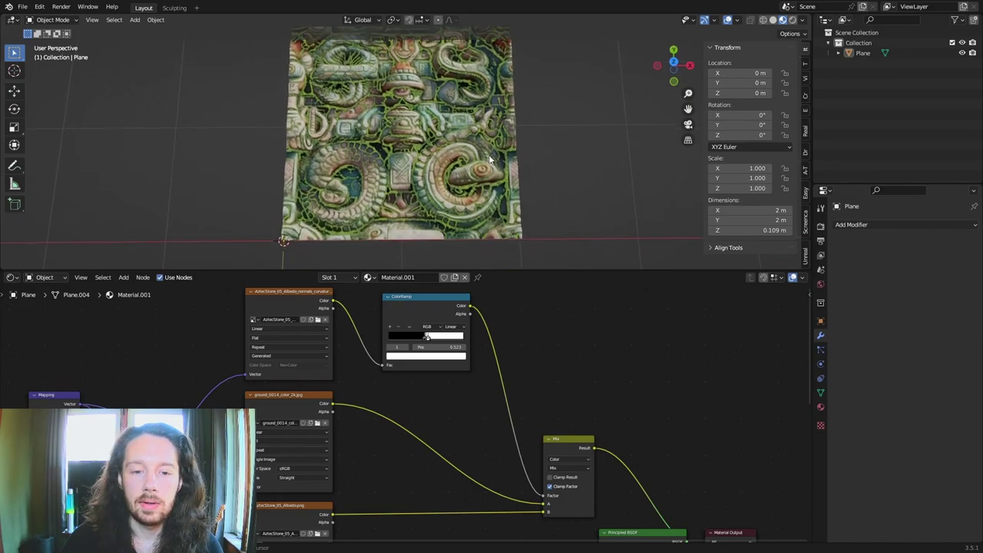
scroll(479, 168, up, 4)
middle_drag(479, 200, 451, 238)
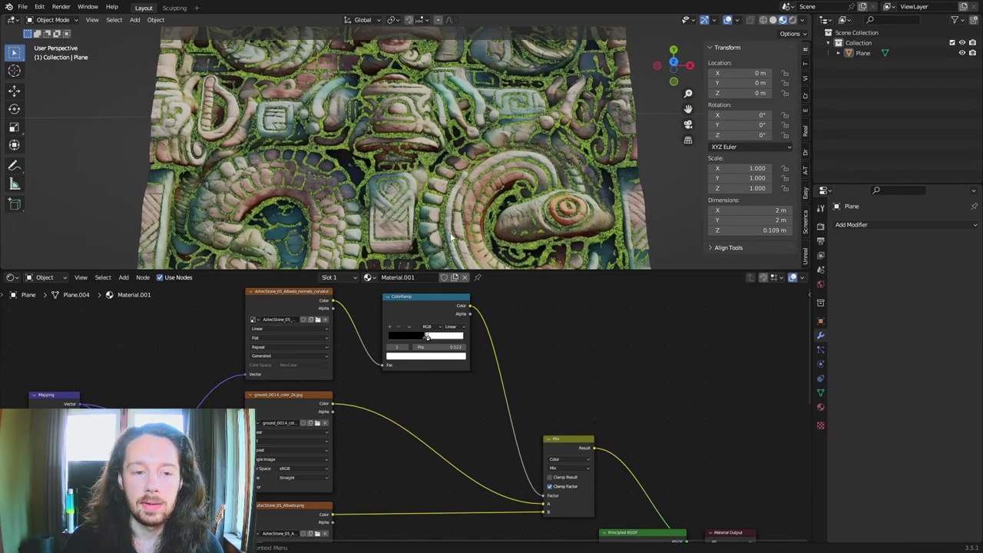
click(424, 342)
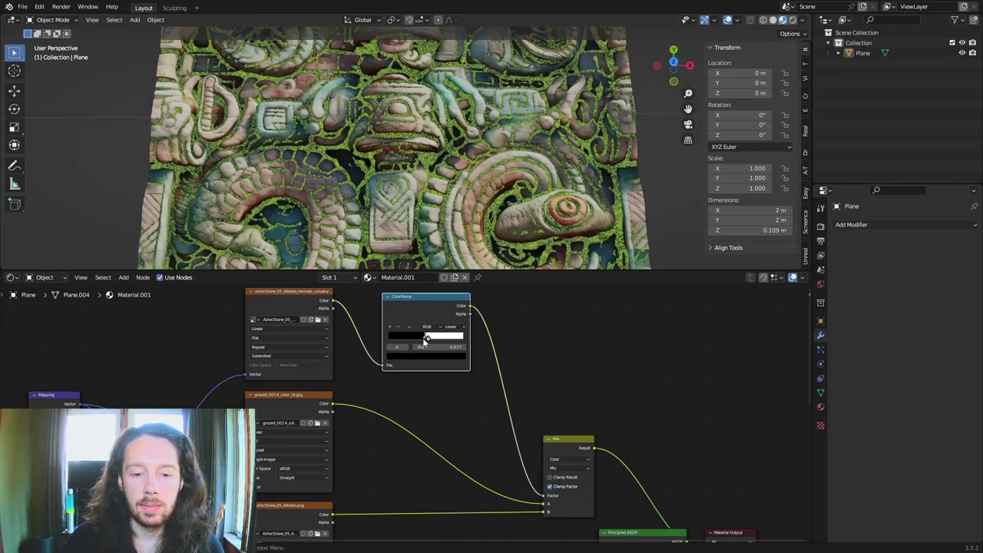
drag(423, 342, 410, 343)
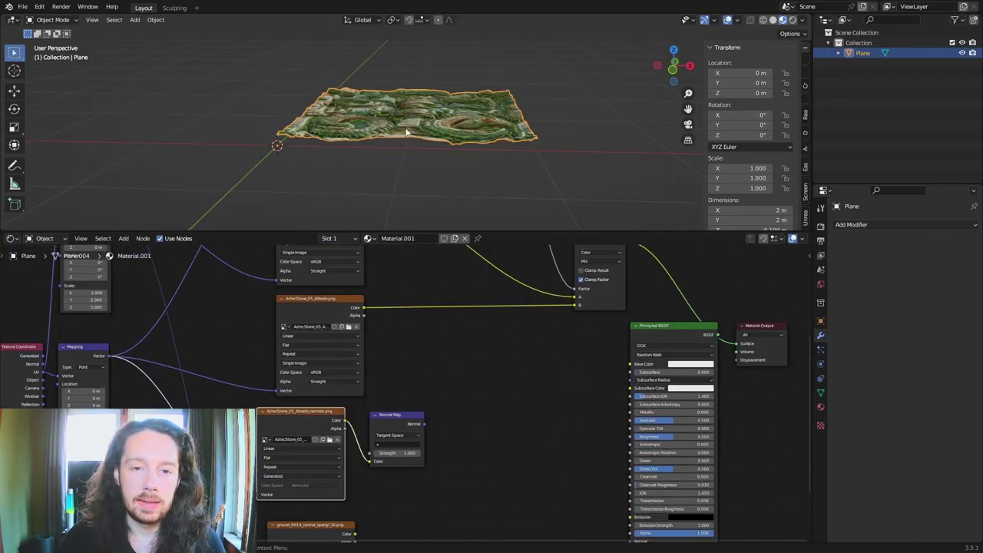
Space out the Aztec texture nodes and the Normal Map node, and cut the link from the Aztec normals texture to the Normal Map
mouse_move(328, 318)
mouse_down()
mouse_move(305, 314)
mouse_move(314, 318)
mouse_up()
middle_drag(459, 512, 457, 445)
drag(308, 468, 287, 457)
drag(396, 350, 494, 358)
ctrl+right_drag(411, 354, 396, 402)
Add a color Mix node with the Aztec normals texture as A and the ground_0014 normal texture as B
drag(343, 353, 407, 417)
text(mix)
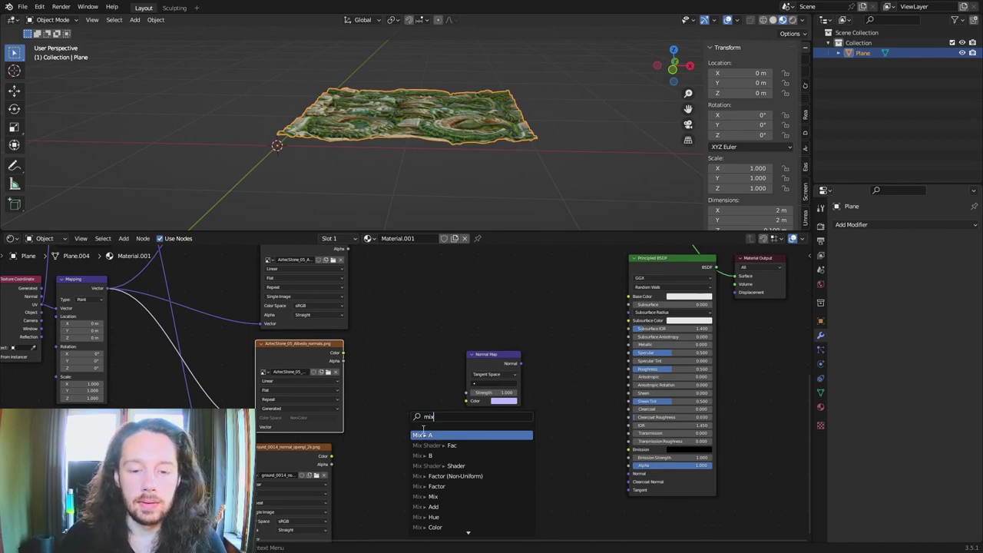
key(Return)
click(467, 491)
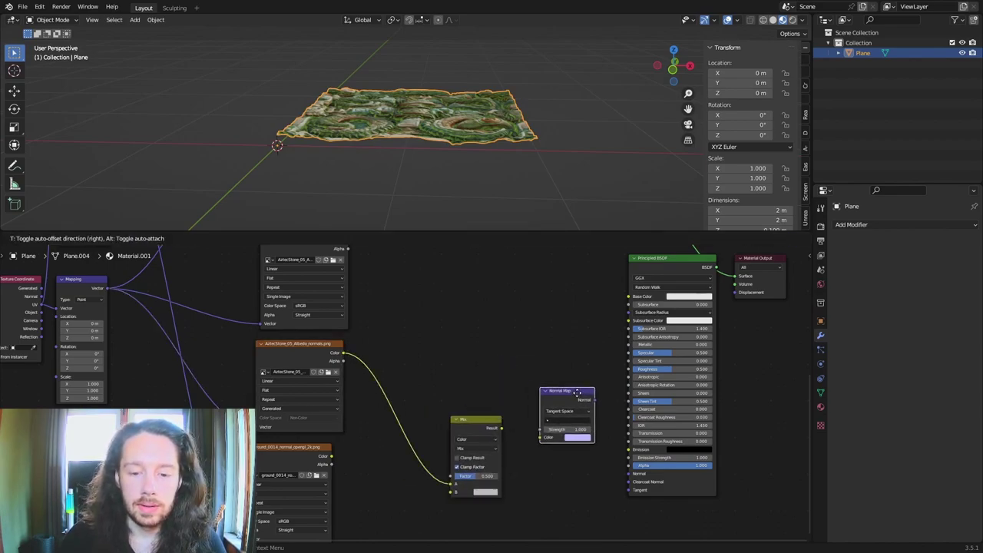
click(589, 393)
drag(474, 421, 474, 386)
drag(332, 456, 452, 457)
Drive the normal Mix node's factor with the ColorRamp's color and feed its result through the Normal Map into the Principled BSDF's normal
middle_drag(410, 282, 411, 496)
middle_drag(450, 332, 357, 375)
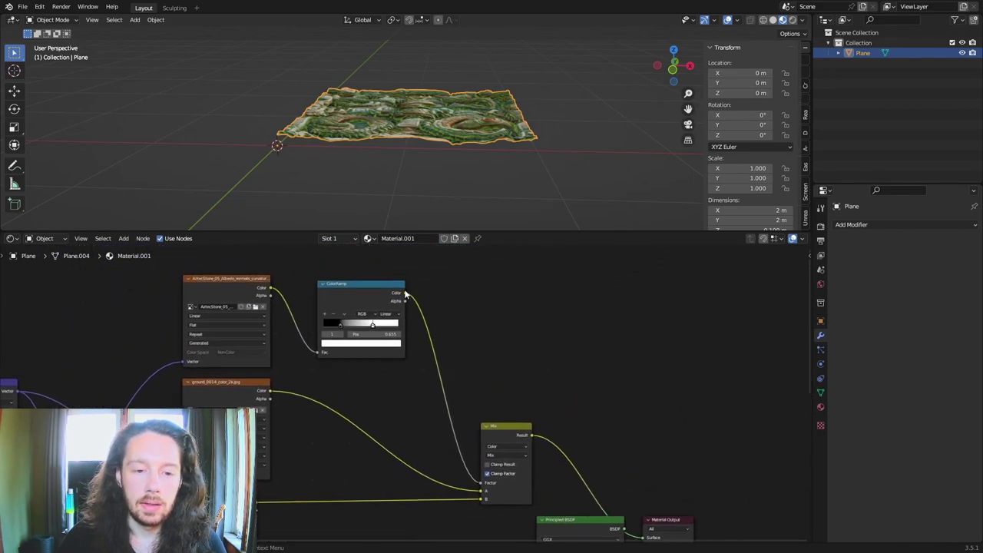
drag(419, 298, 360, 511)
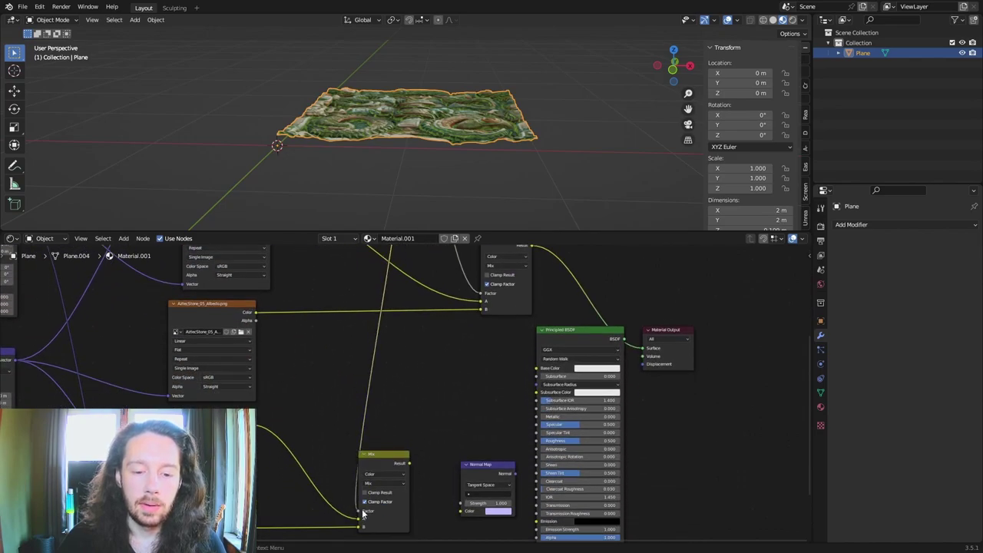
middle_drag(460, 410, 445, 366)
drag(396, 420, 445, 468)
drag(478, 430, 523, 503)
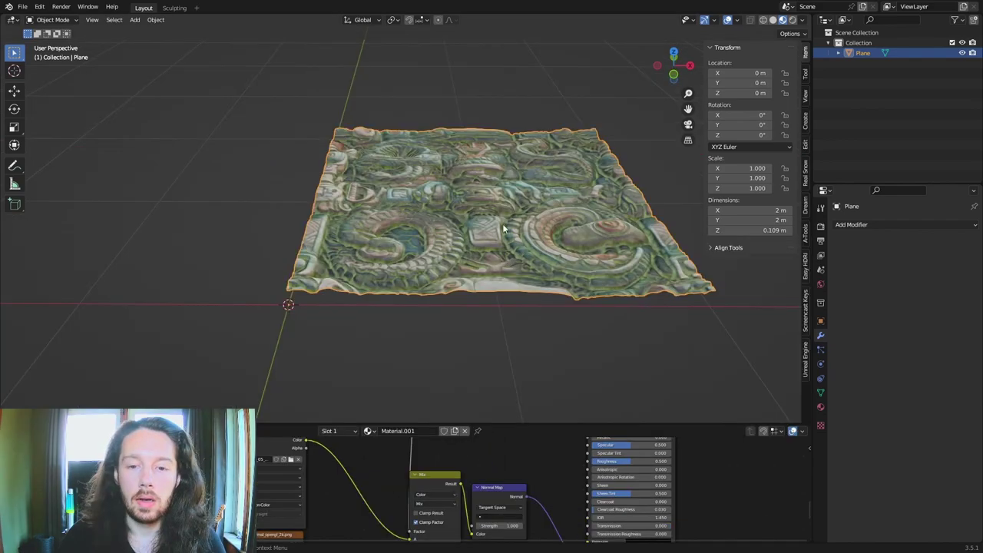
Select the vertex at the relief's front corner near the world origin, snap the 3D cursor to it, and return to Object Mode
middle_drag(515, 225, 516, 253)
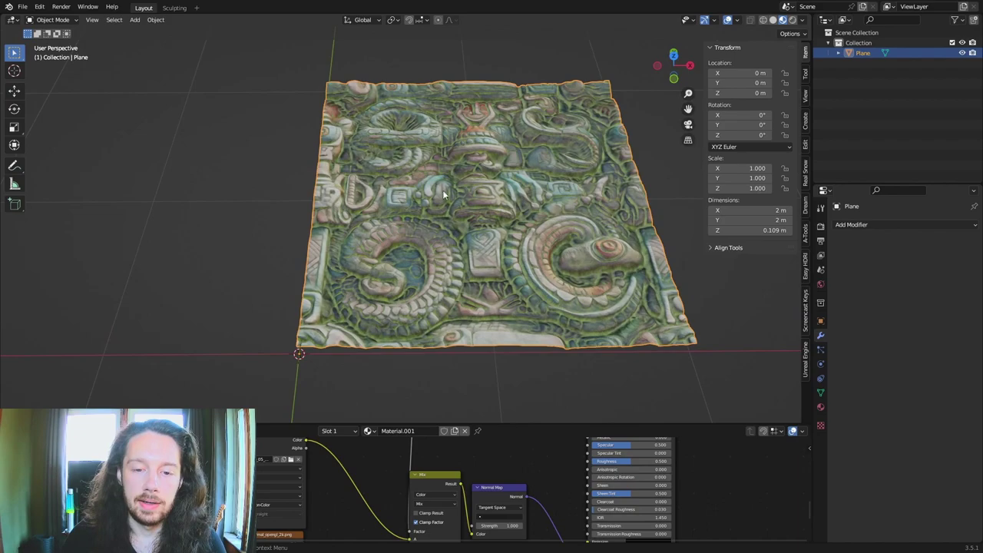
shift+middle_drag(460, 320, 573, 262)
scroll(527, 362, up, 3)
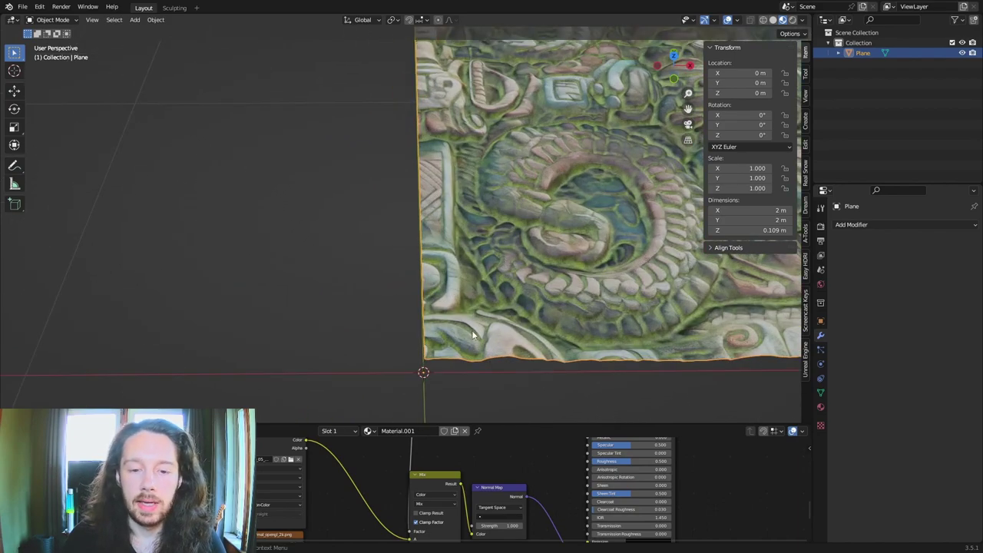
shift+middle_drag(526, 361, 397, 255)
key(Tab)
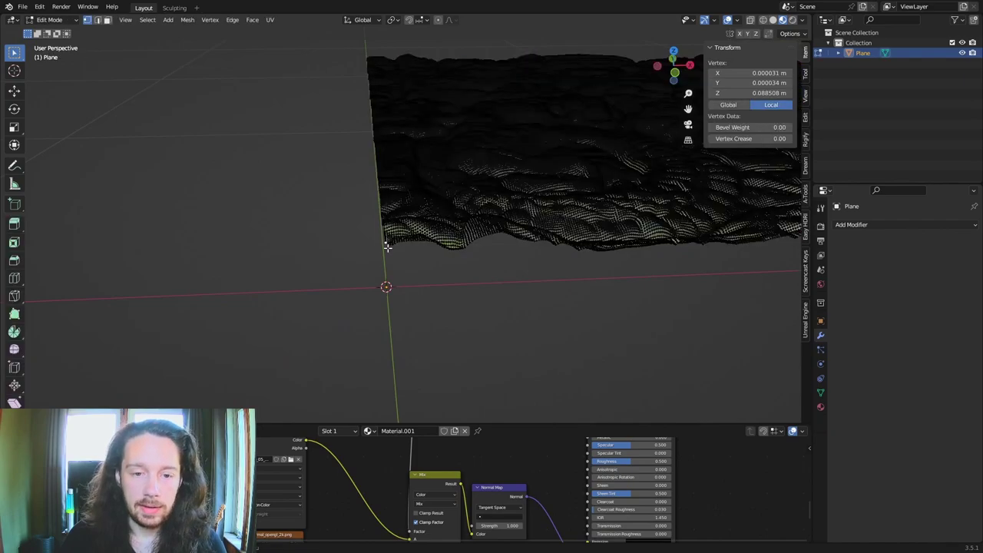
scroll(397, 263, up, 3)
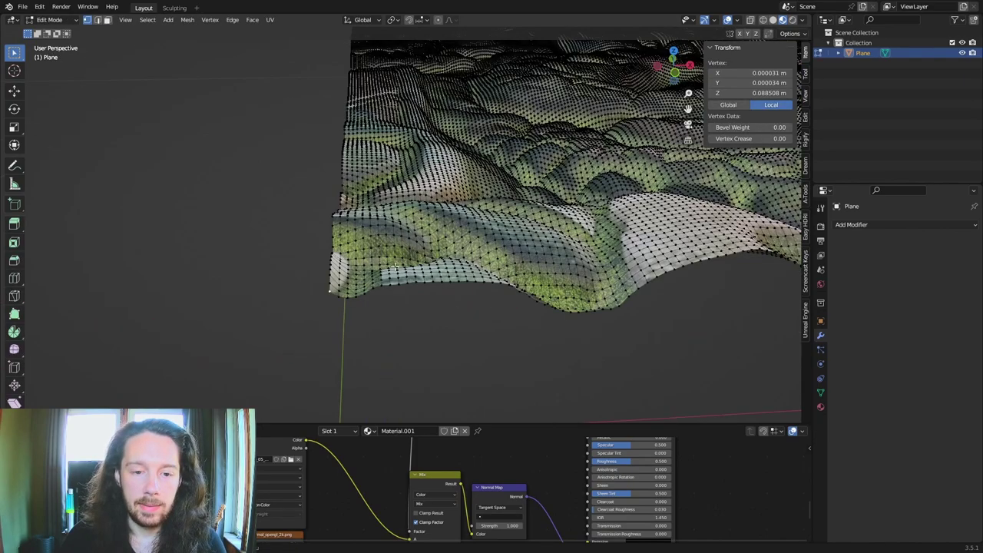
drag(320, 283, 334, 307)
click(330, 291)
key(shift+s)
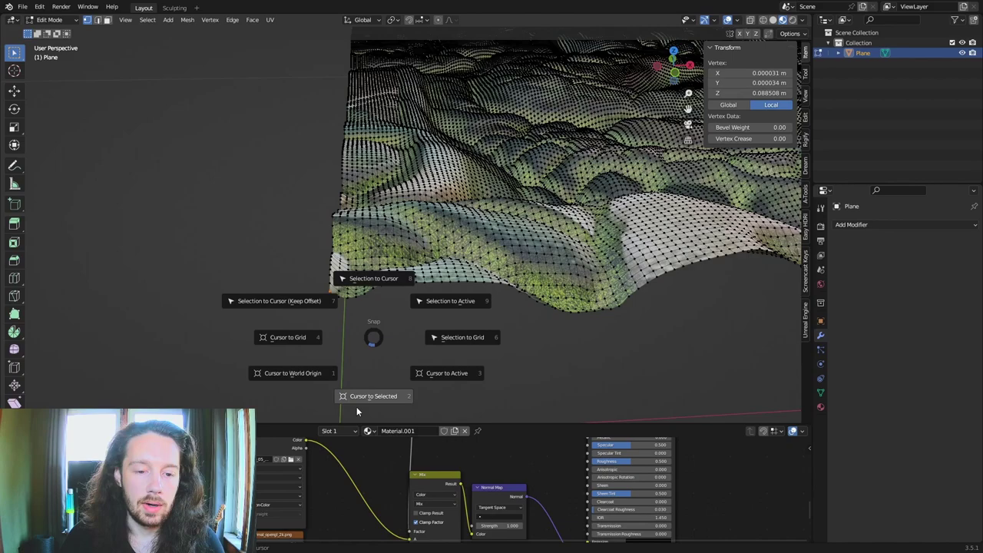
click(378, 395)
key(Tab)
Set the relief object's origin to the 3D cursor
click(155, 19)
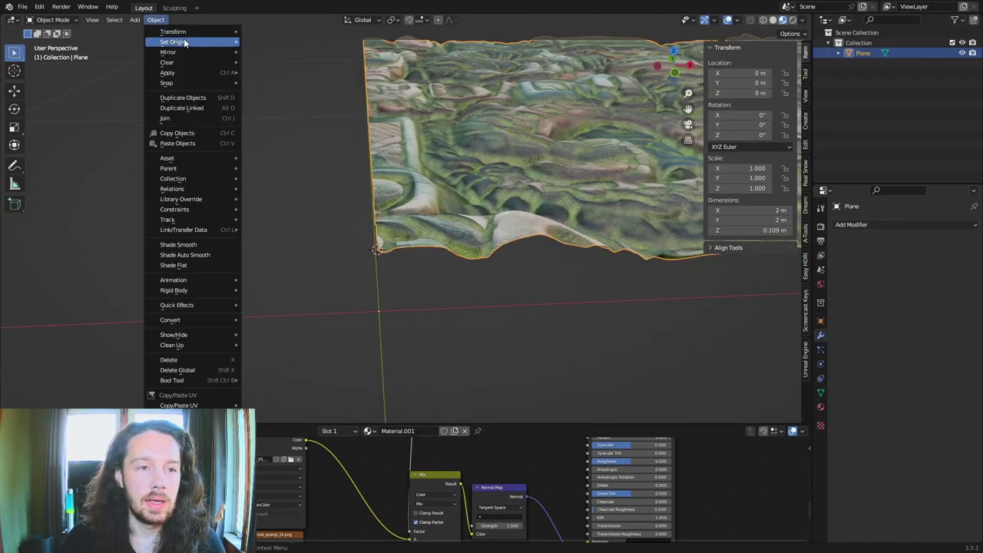
mouse_move(184, 41)
click(292, 64)
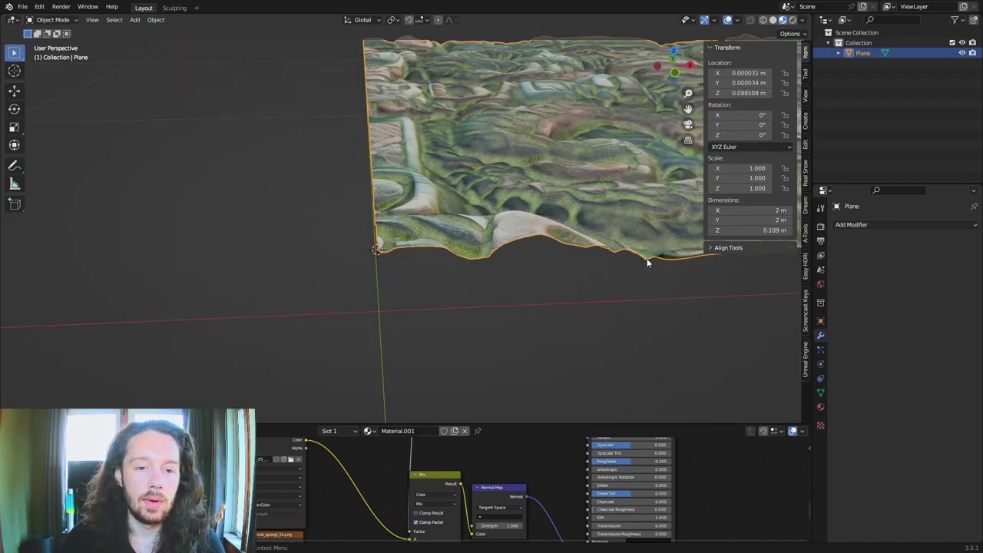
Reset the 3D cursor to the world origin and snap the relief object to it
scroll(552, 242, up, 4)
middle_drag(551, 243, 364, 270)
scroll(545, 254, down, 4)
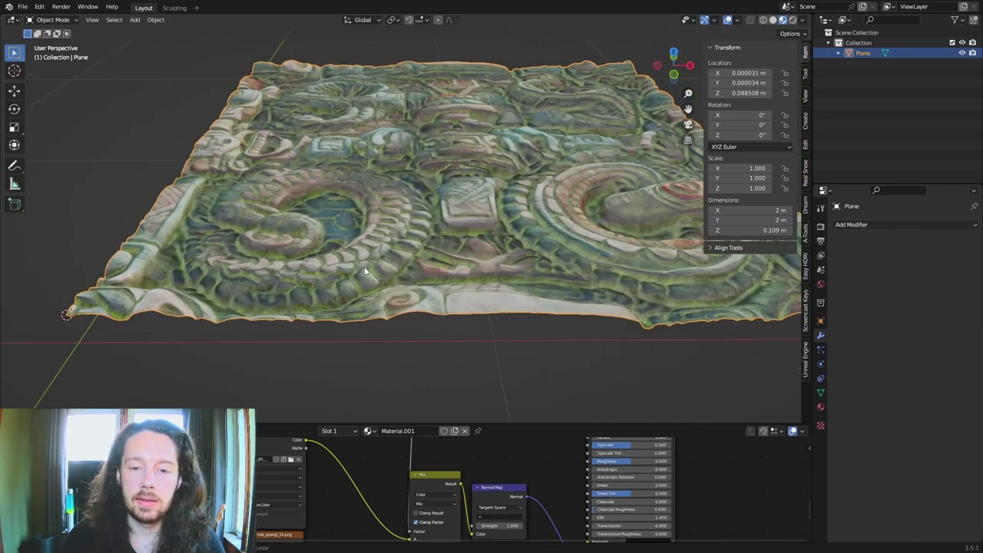
mouse_move(419, 257)
middle_down()
mouse_move(418, 290)
mouse_move(414, 265)
middle_up()
scroll(419, 290, down, 3)
key(shift+s)
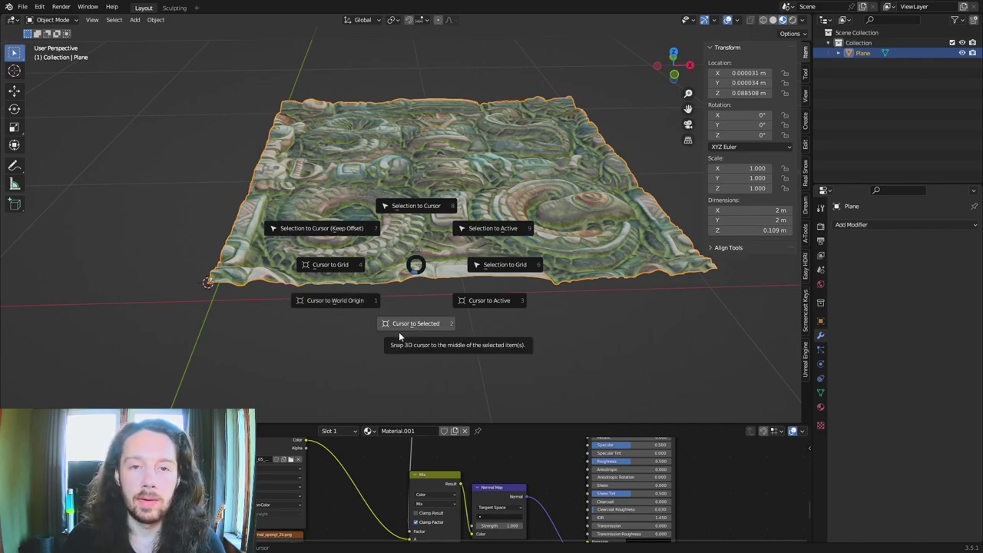
click(353, 318)
key(shift+s)
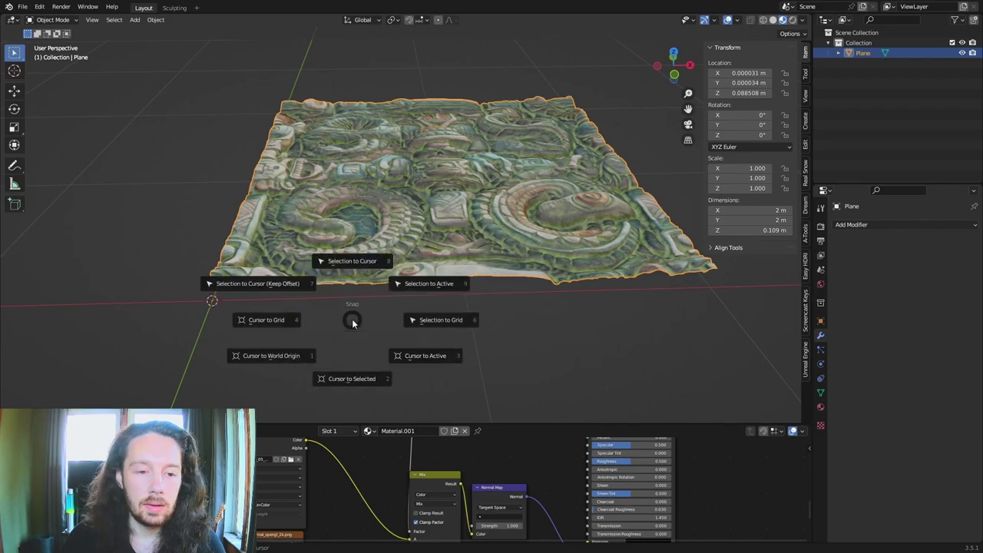
click(357, 264)
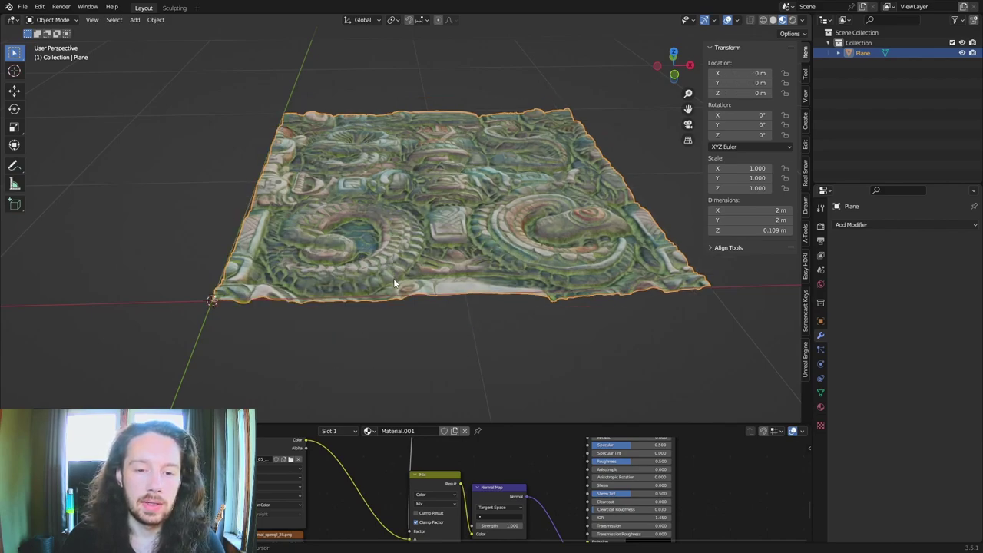
Hide the relief object from the viewport
middle_drag(393, 278, 409, 317)
middle_drag(657, 214, 519, 244)
key(h)
Add a circle mesh at the world origin with 200 vertices
middle_drag(430, 253, 456, 248)
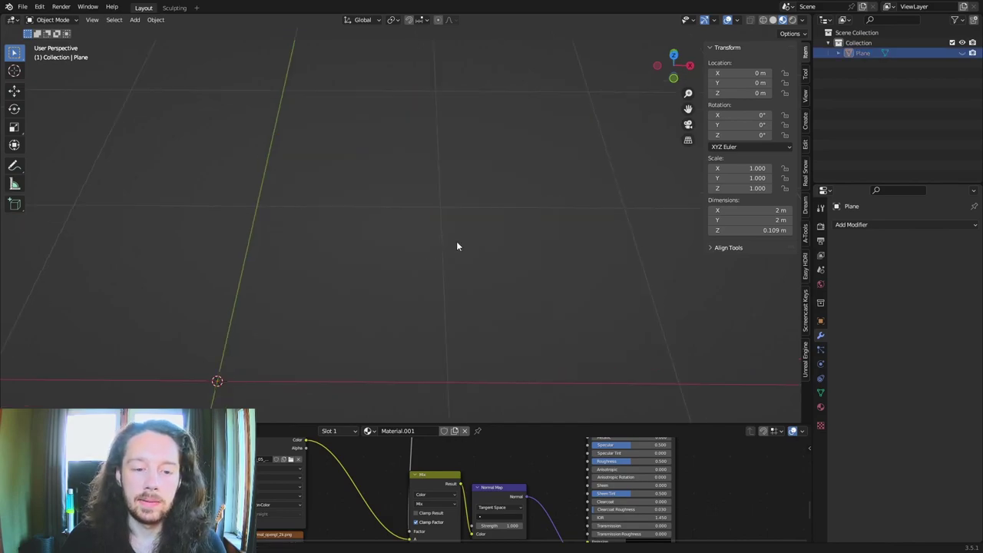
key(shift+a)
mouse_move(408, 303)
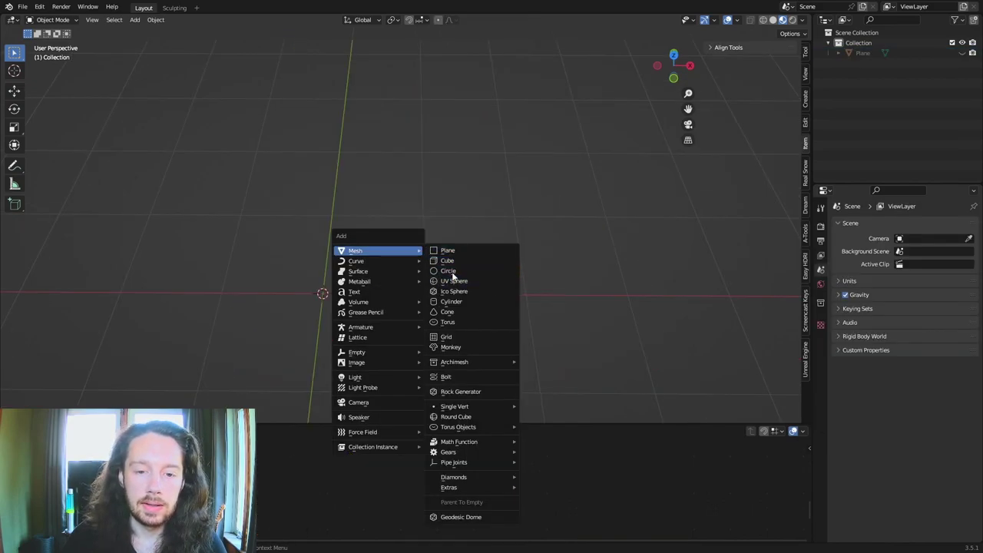
click(454, 271)
middle_drag(439, 292, 456, 268)
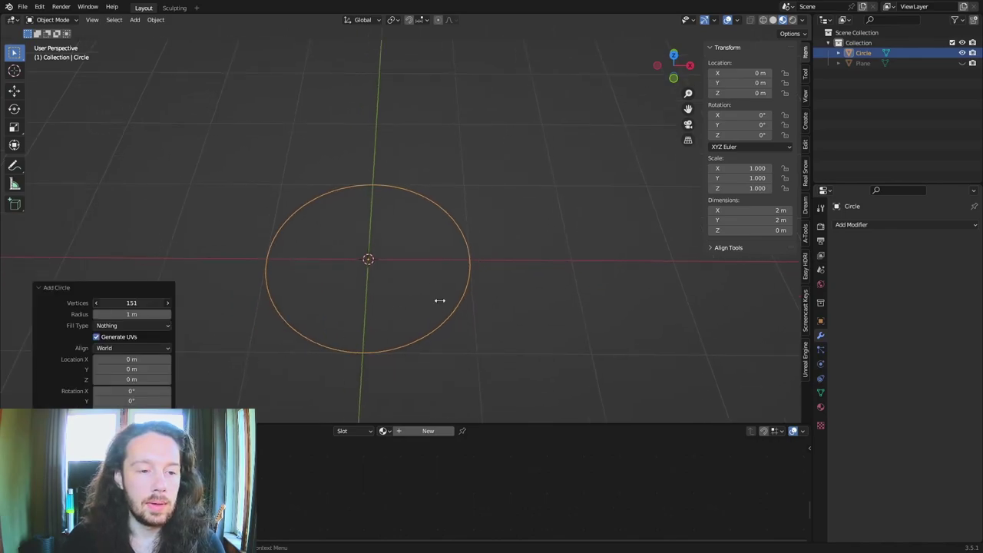
drag(438, 301, 462, 300)
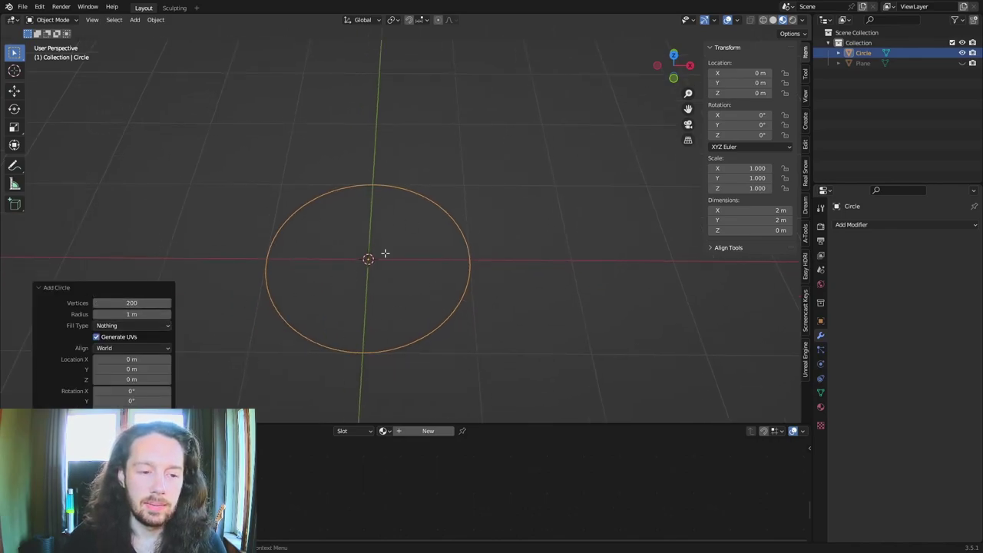
key(Tab)
middle_drag(456, 245, 443, 319)
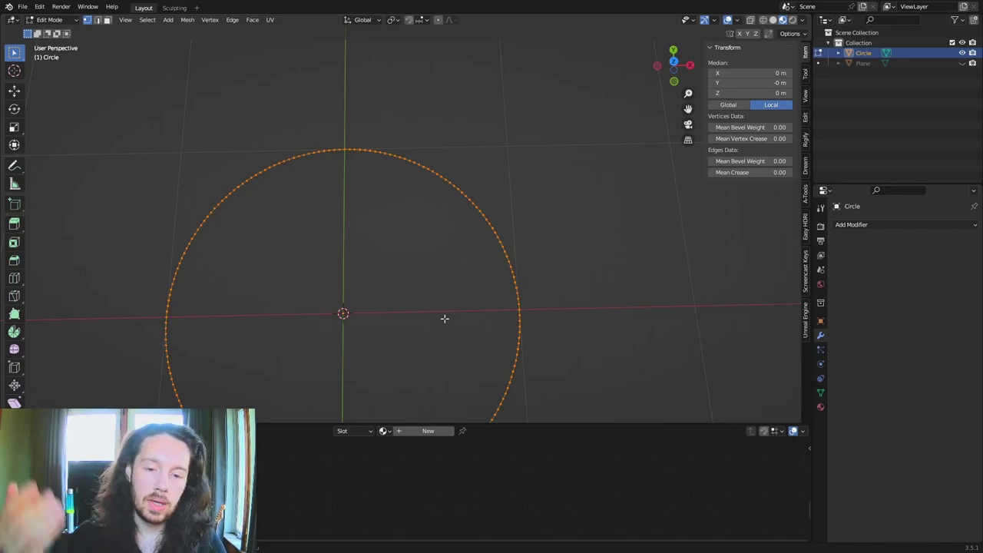
mouse_move(460, 272)
middle_down()
mouse_move(471, 300)
mouse_move(447, 274)
middle_up()
key(Tab)
Move the circle 1 m along X and set its origin to the 3D cursor
key(g)
key(x)
key(1)
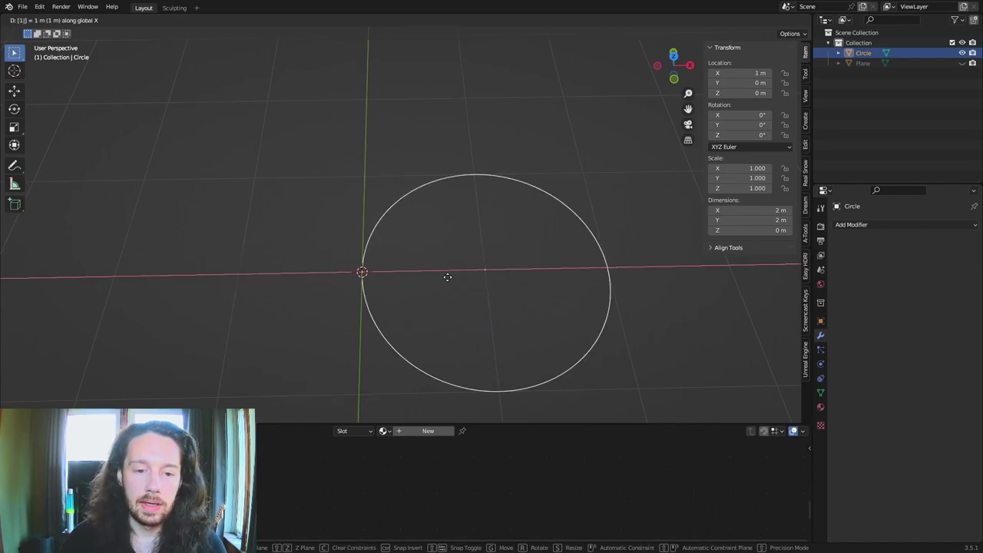
key(Return)
click(156, 20)
mouse_move(193, 41)
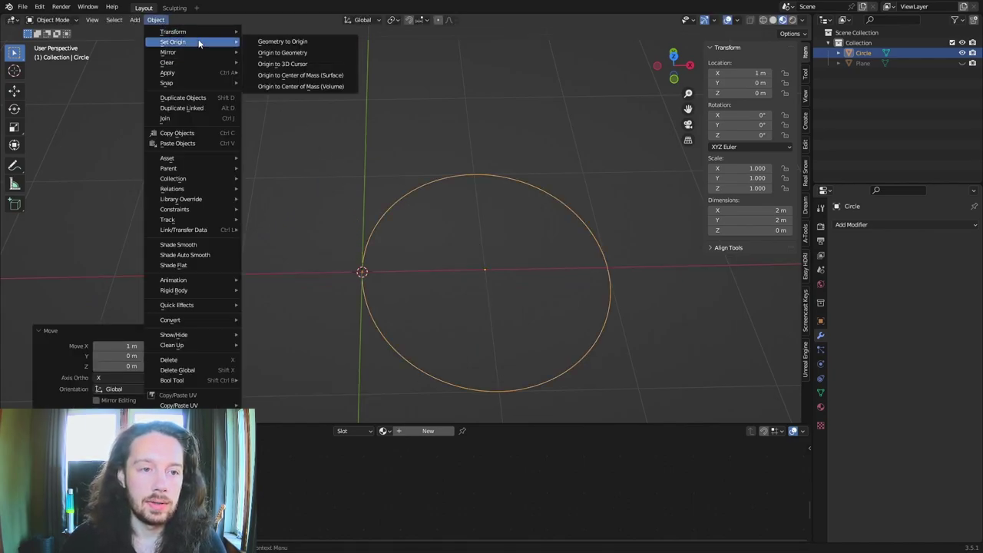
click(304, 64)
middle_drag(373, 88, 491, 210)
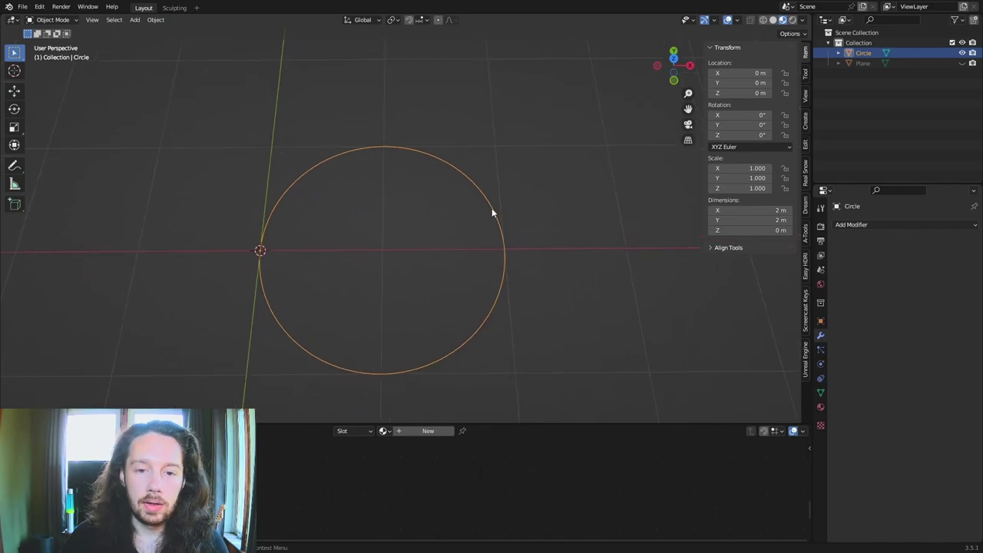
Convert the circle mesh to a curve and unhide the relief object
right_click(485, 185)
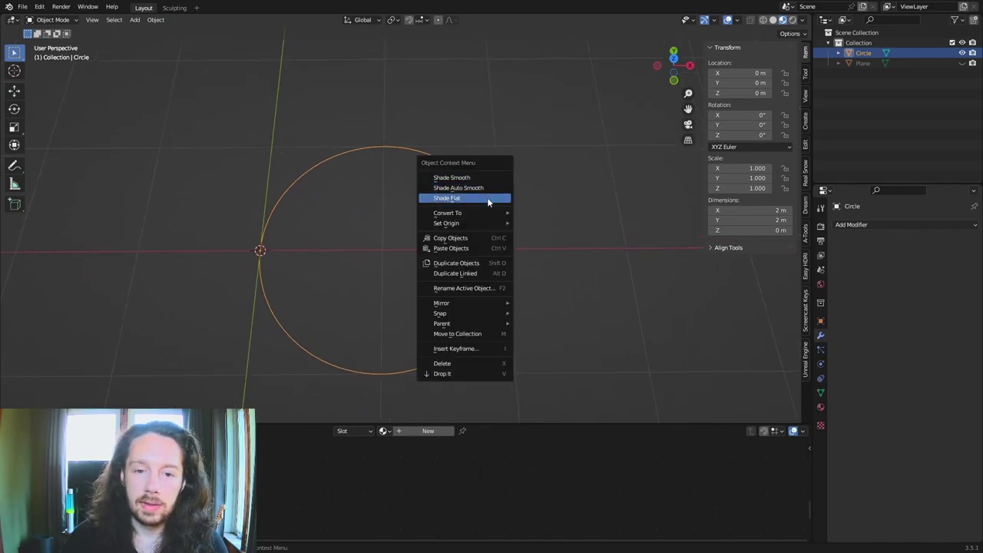
mouse_move(479, 210)
click(537, 214)
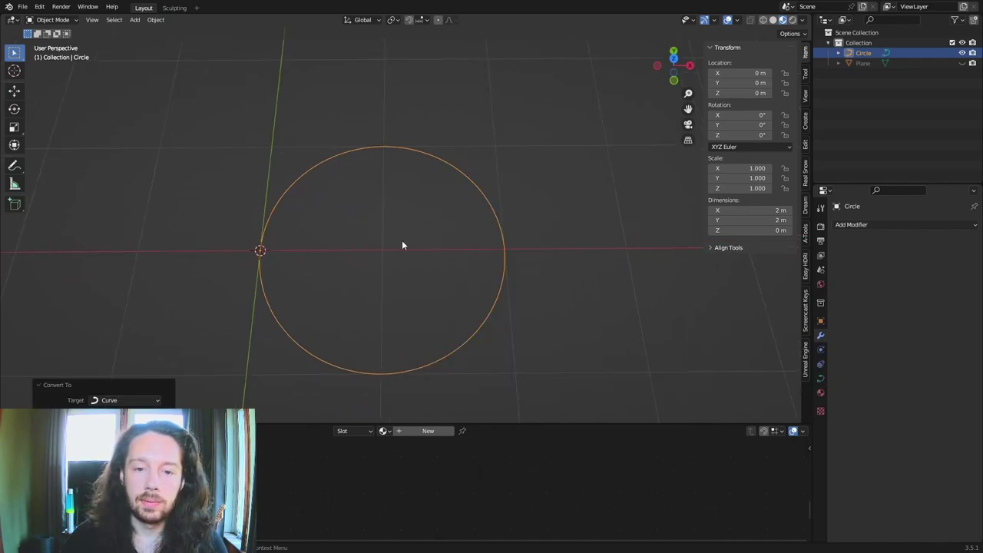
key(alt+h)
middle_drag(401, 239, 453, 144)
Add a Curve modifier to the relief with Circle as the curve object and -X as the deform axis
click(453, 144)
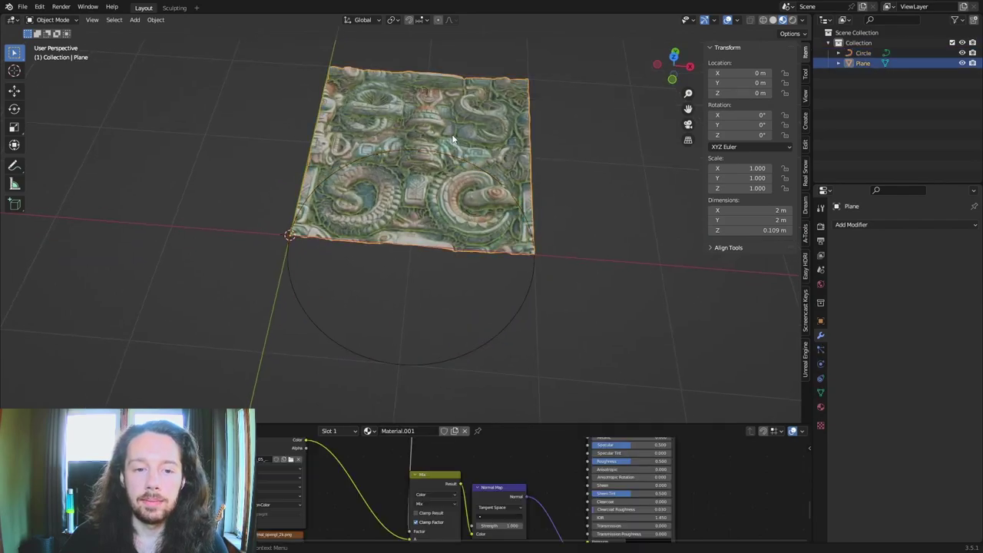
middle_drag(525, 241, 528, 217)
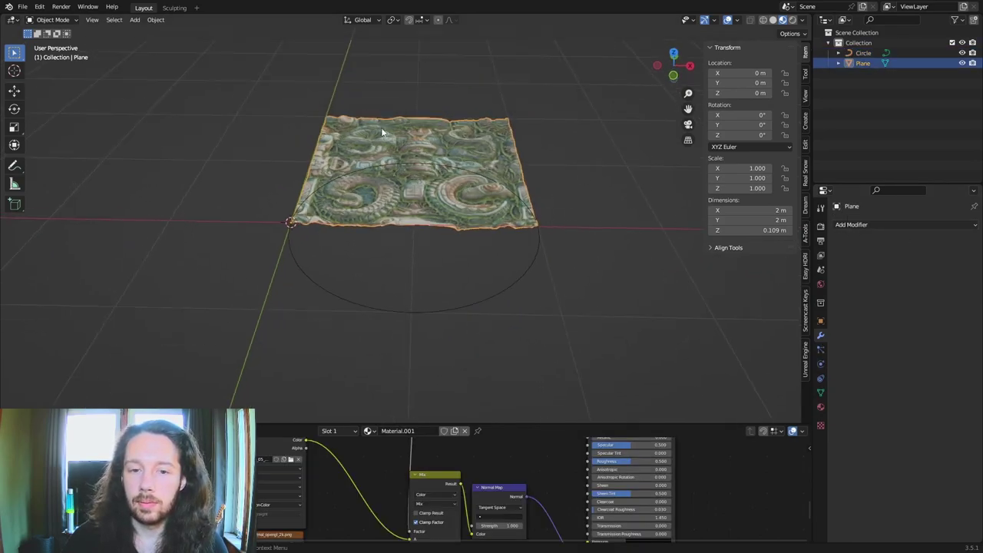
click(849, 224)
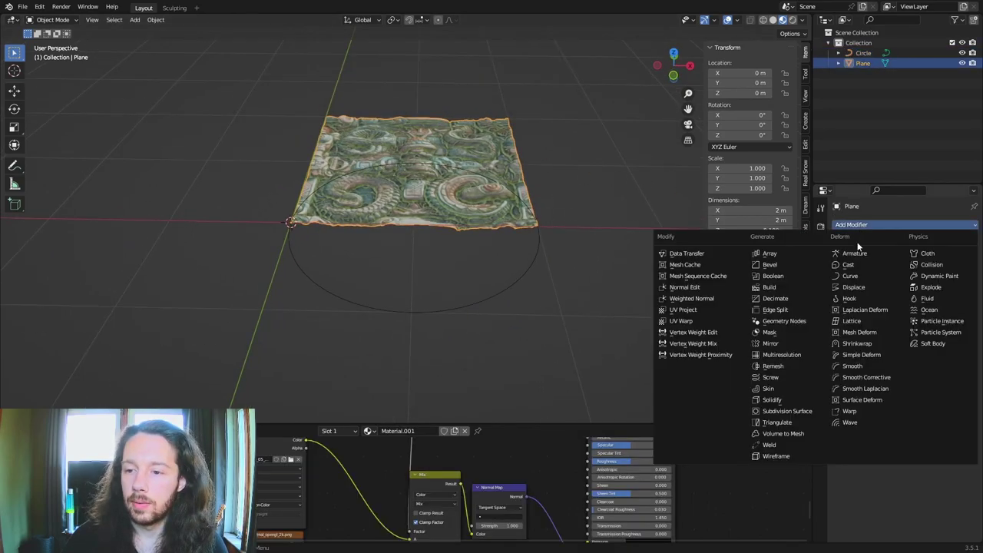
click(891, 277)
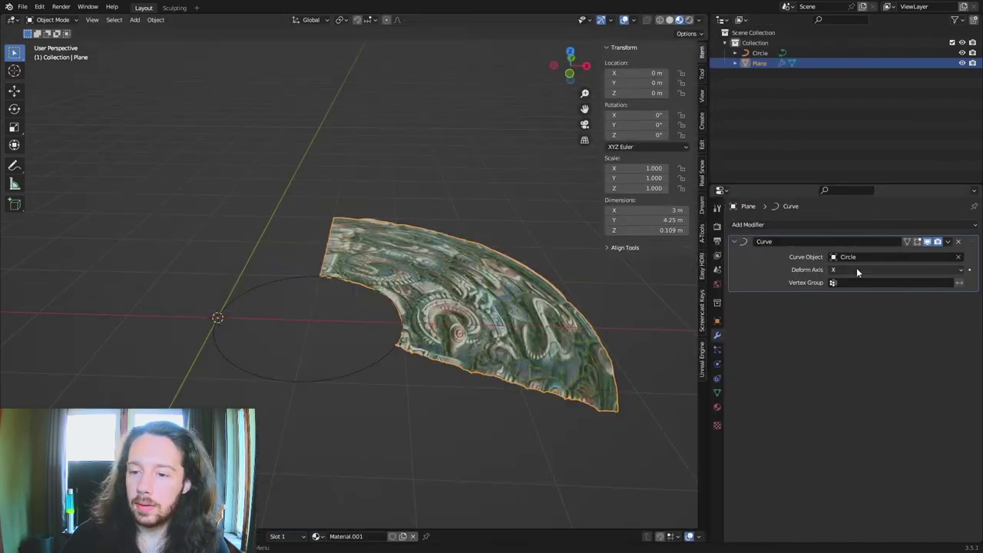
click(856, 269)
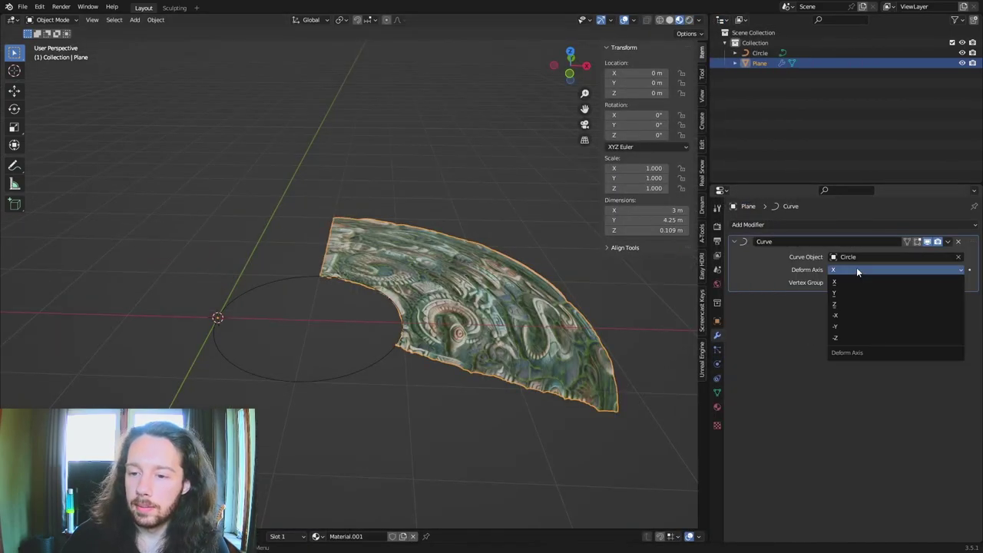
click(836, 315)
Rotate the relief about the X axis to 180° so its carved side faces outward from the circle
key(r)
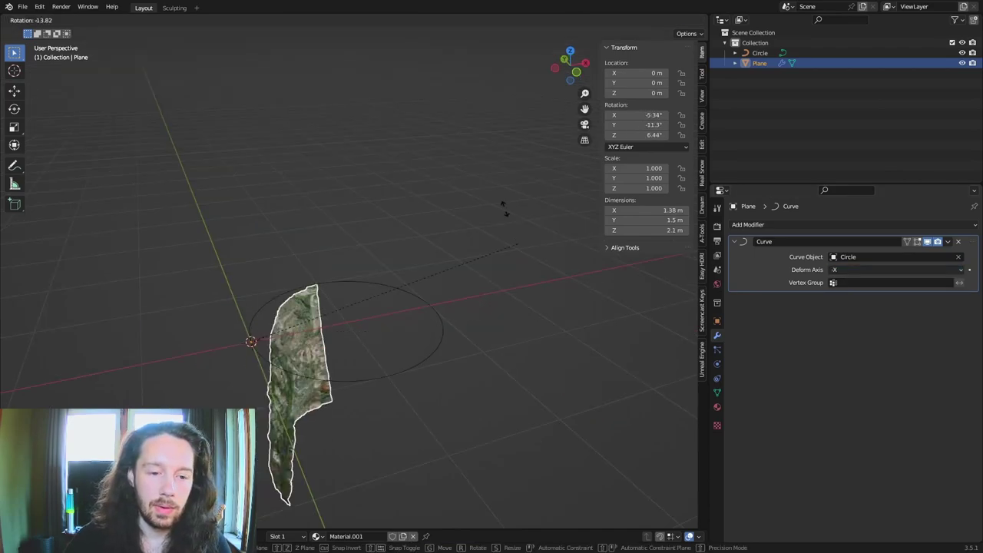
right_click(478, 240)
key(r)
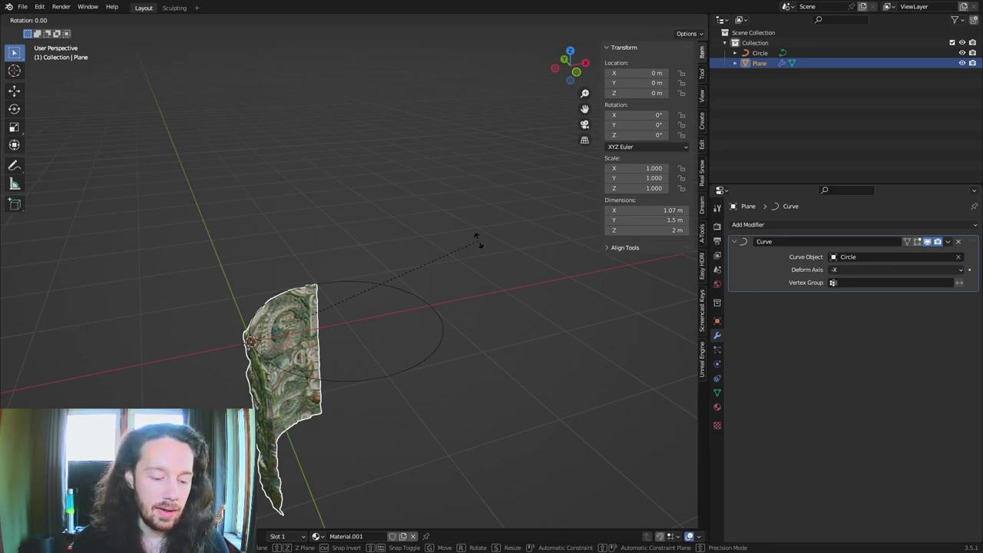
text(x90)
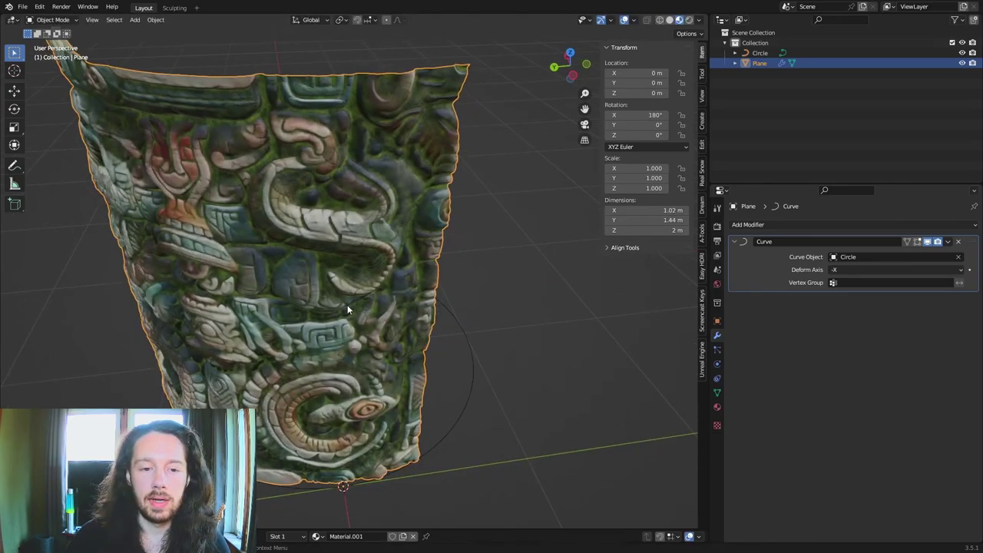
scroll(353, 302, down, 3)
middle_drag(362, 301, 433, 221)
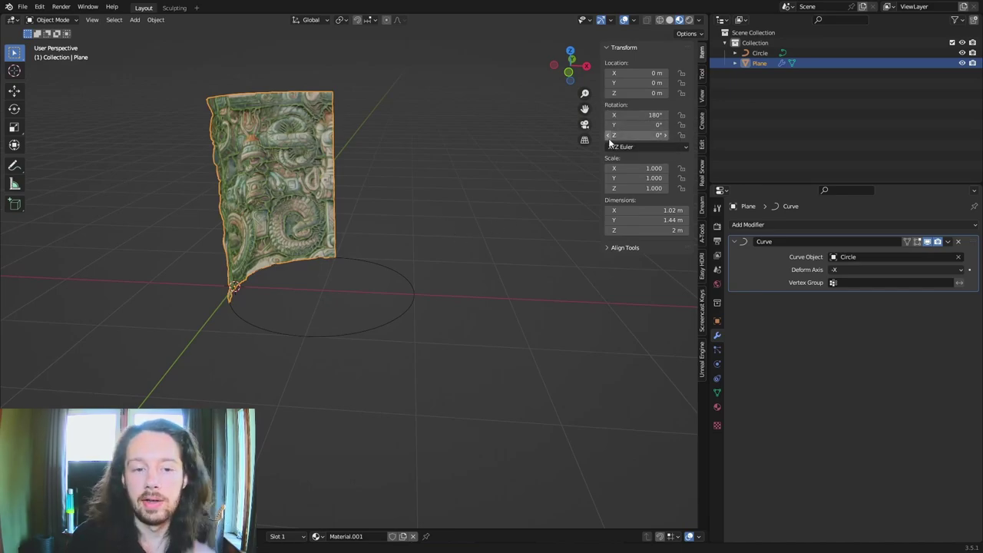
middle_drag(307, 132, 378, 266)
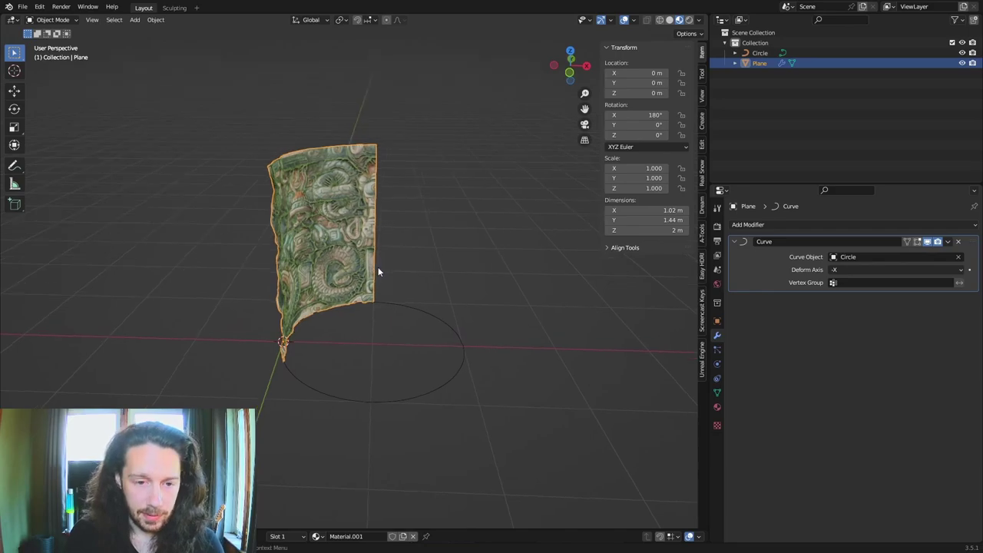
Turn off the viewport display of the relief's Curve modifier to flatten it out again
click(444, 329)
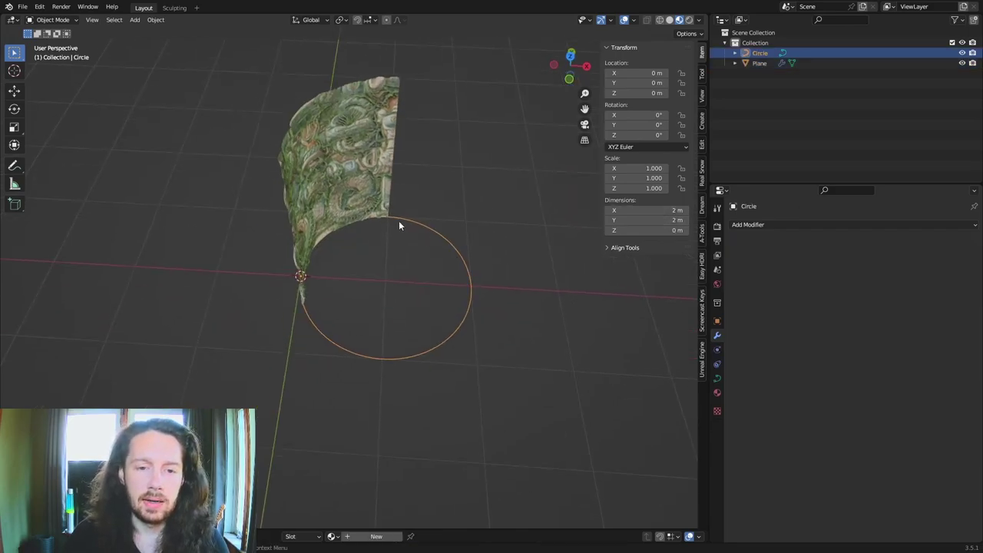
click(397, 222)
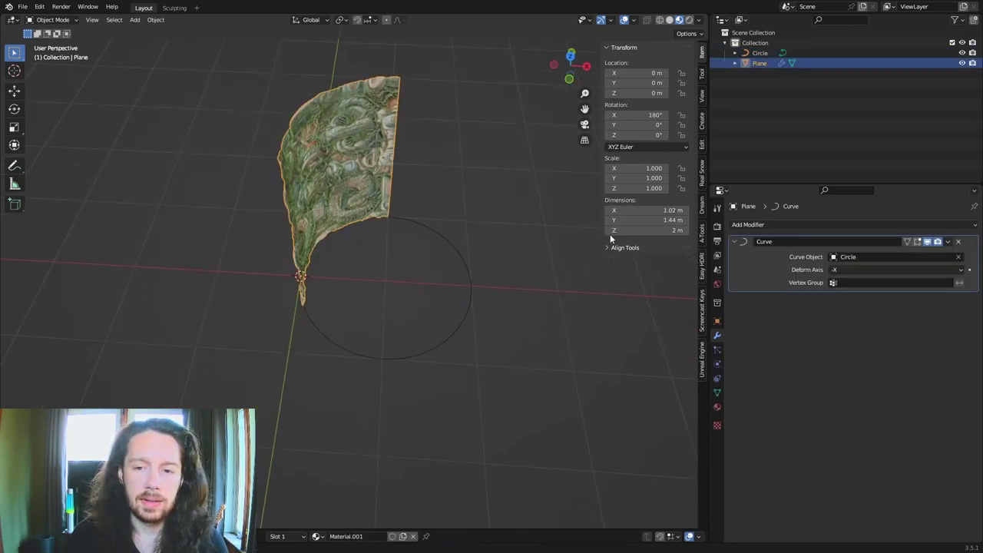
key(Tab)
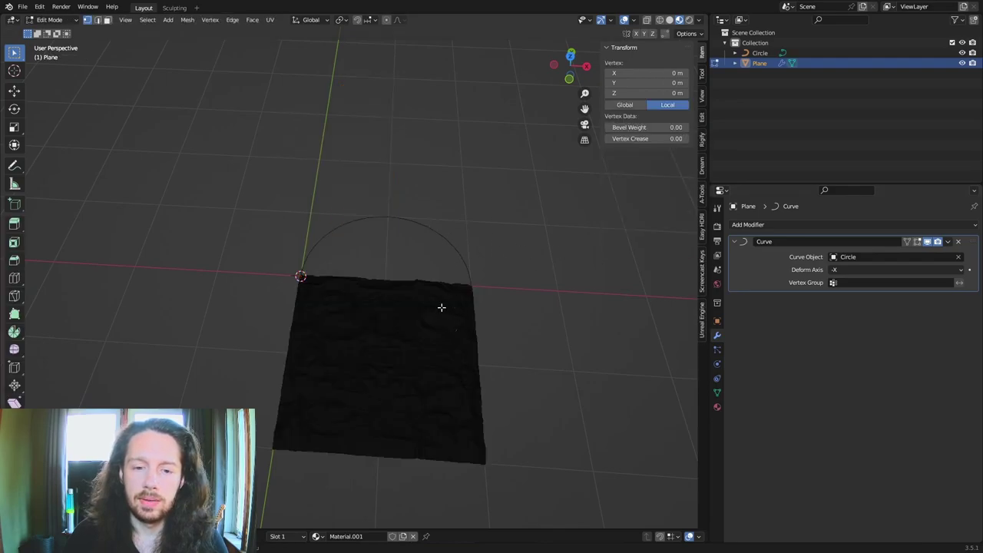
key(a)
key(Tab)
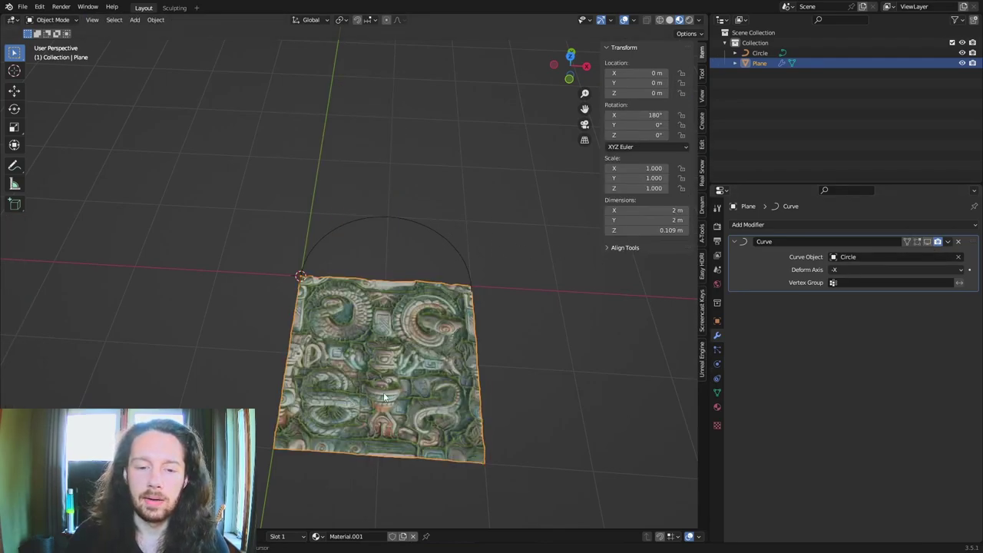
middle_drag(386, 397, 340, 197)
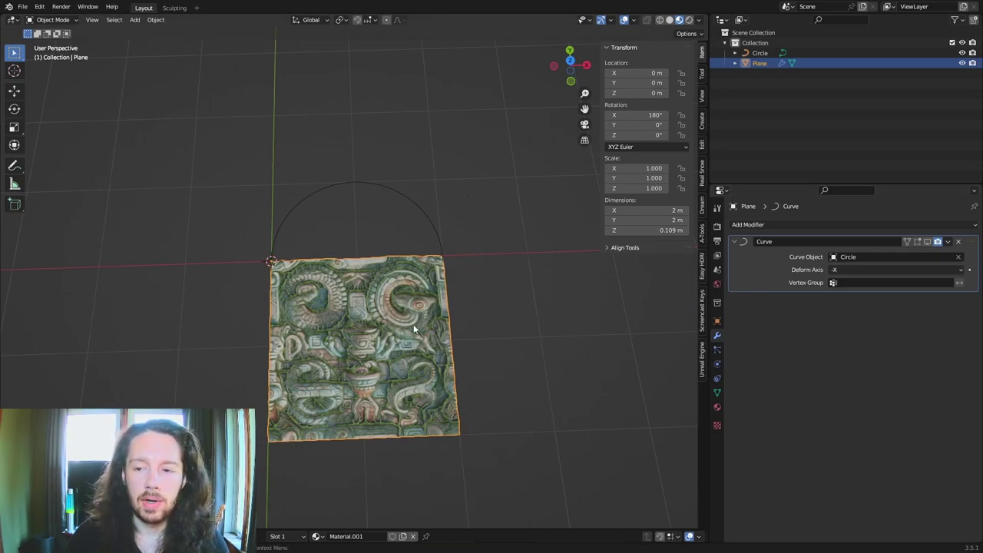
middle_drag(365, 350, 486, 329)
Set the relief's X and Y dimensions to 2*pi to match the circle's circumference
key(s)
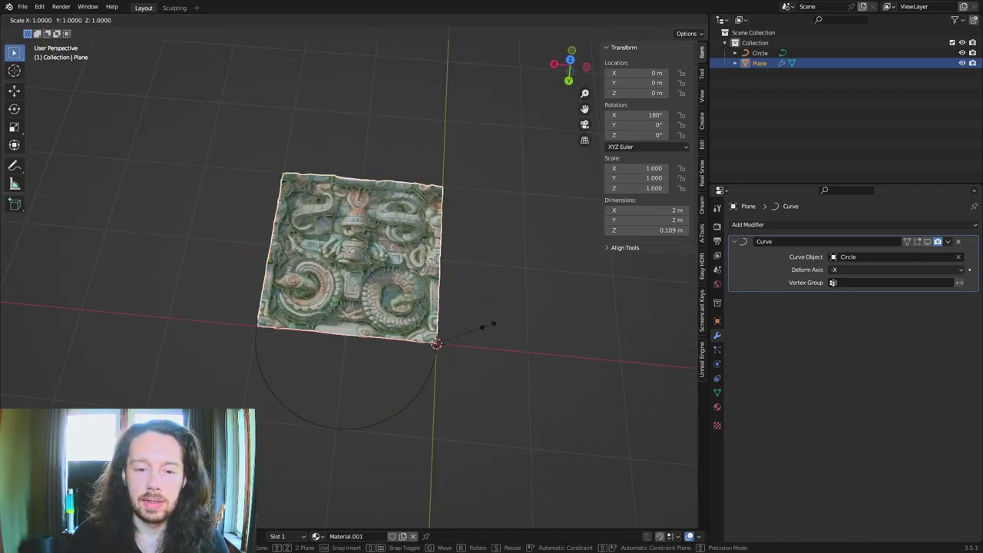
right_click(489, 325)
drag(657, 210, 658, 220)
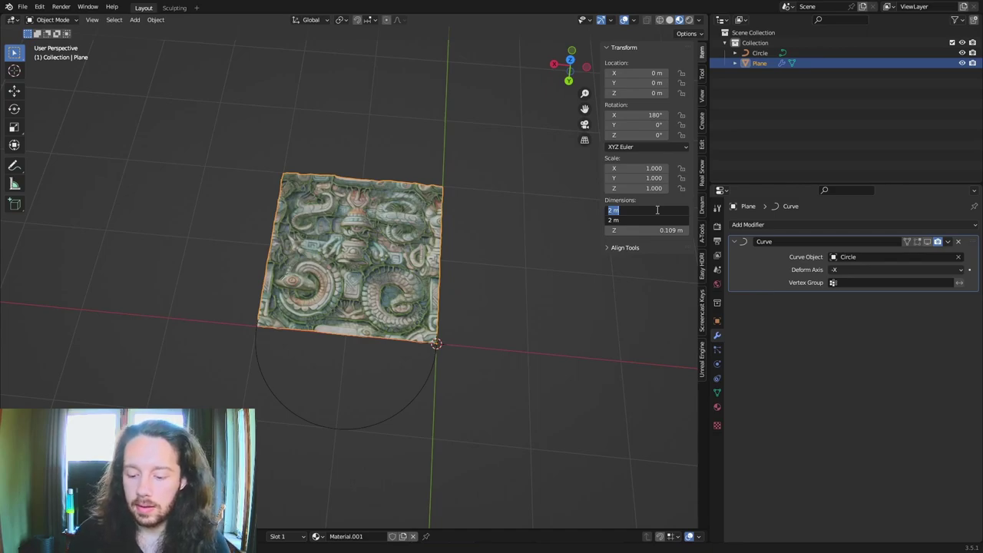
click(663, 201)
drag(663, 210, 659, 219)
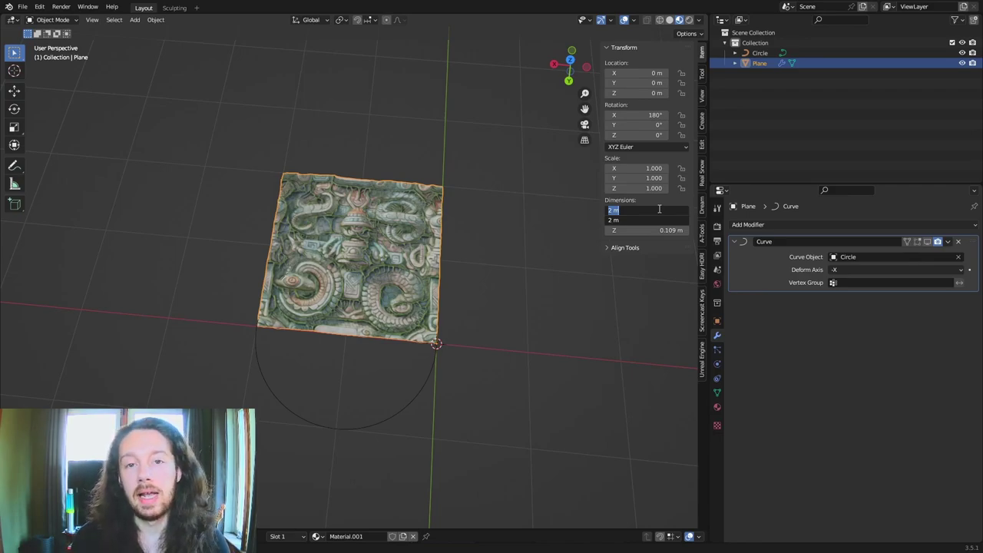
text(2*)
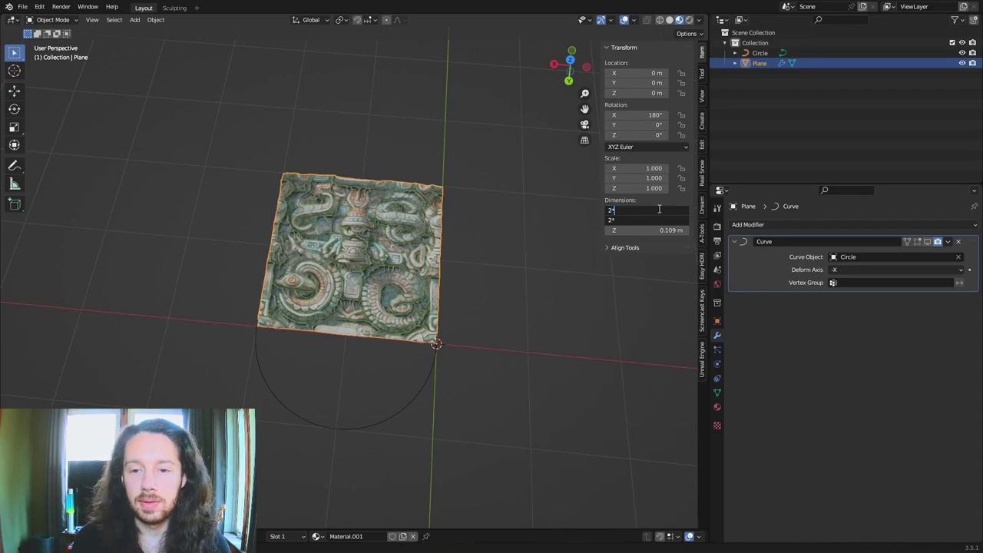
text(pi)
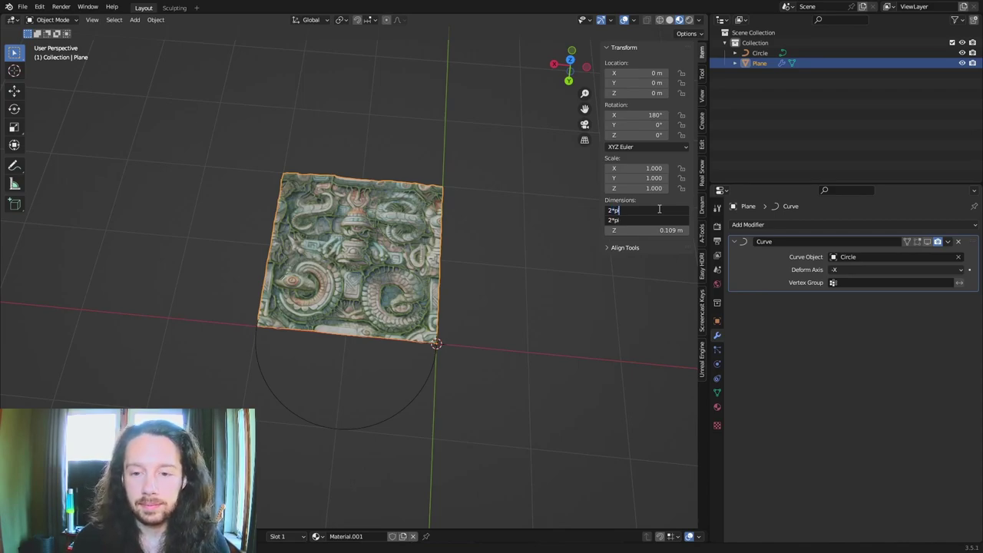
key(Return)
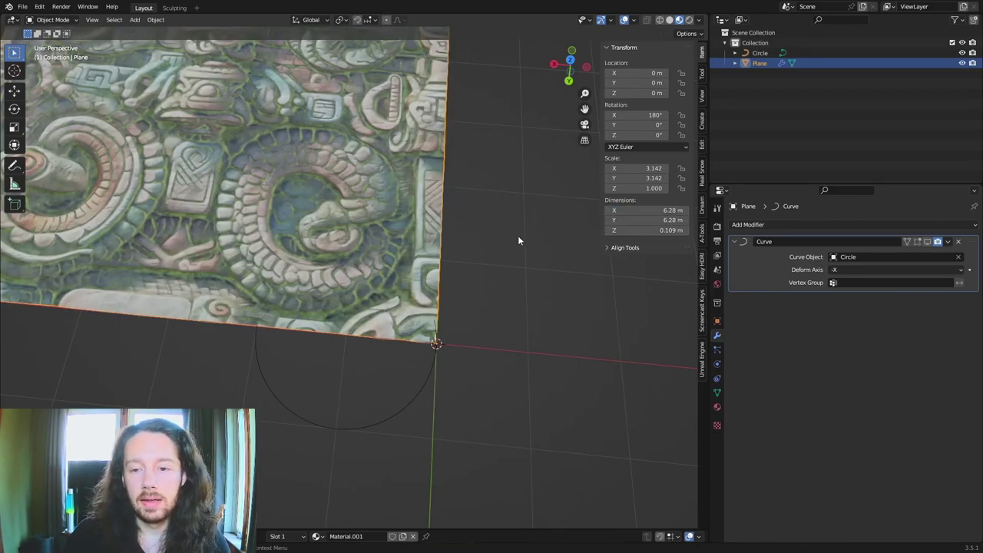
Apply the scale of the enlarged relief
scroll(456, 144, down, 2)
shift+middle_drag(457, 167, 507, 195)
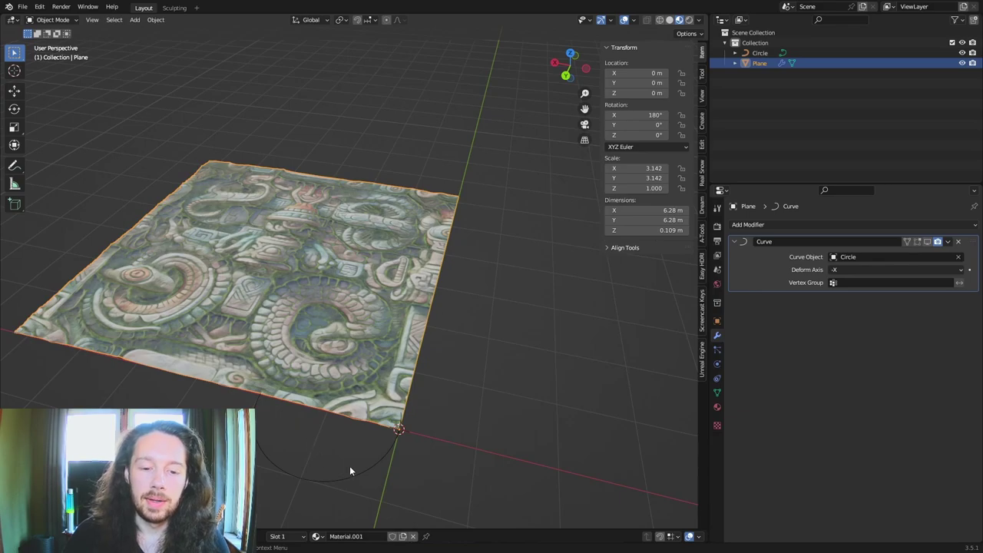
click(376, 463)
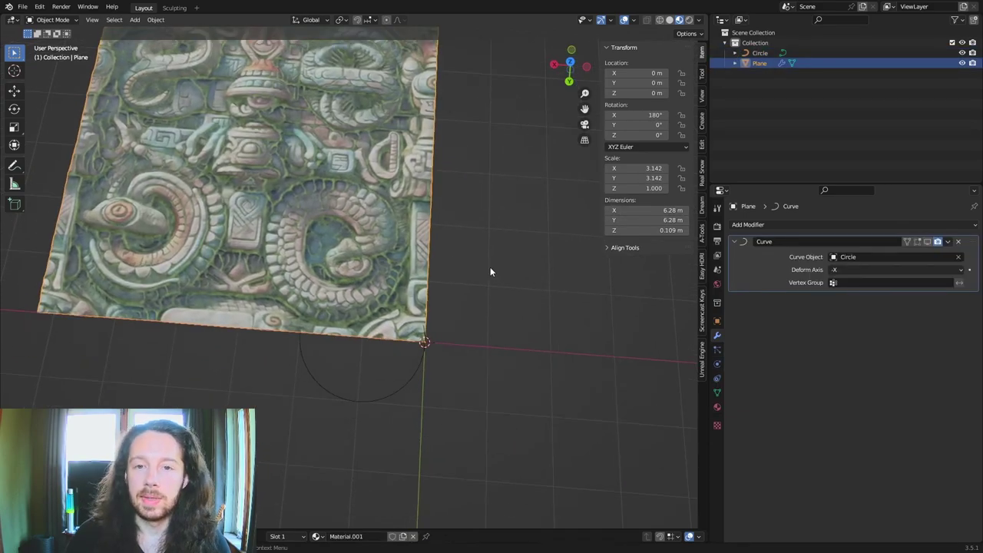
scroll(486, 275, down, 2)
middle_drag(485, 275, 407, 278)
key(ctrl+a)
click(411, 257)
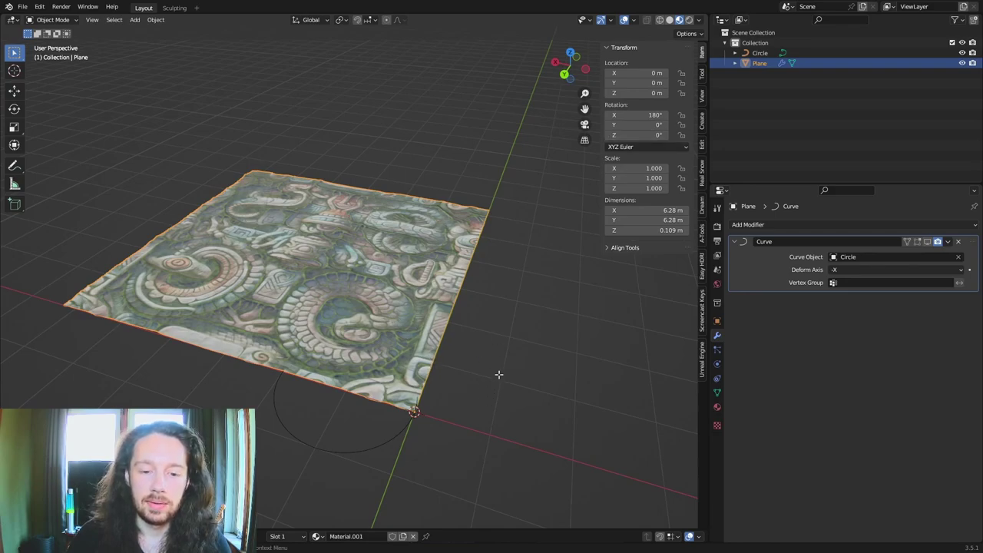
Turn the Curve modifier's viewport display back on to wrap the relief into a column
key(Tab)
key(Tab)
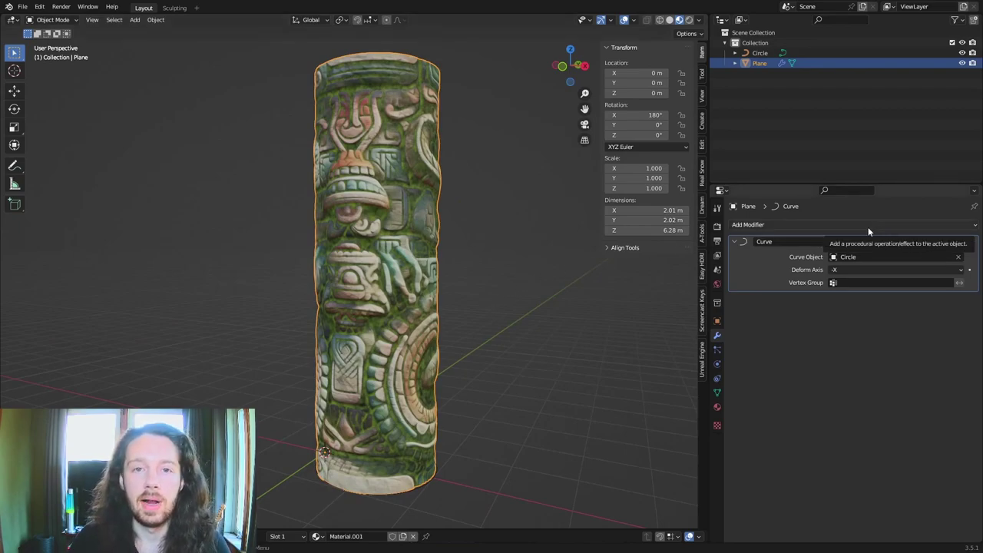
scroll(486, 172, down, 4)
middle_drag(522, 181, 474, 184)
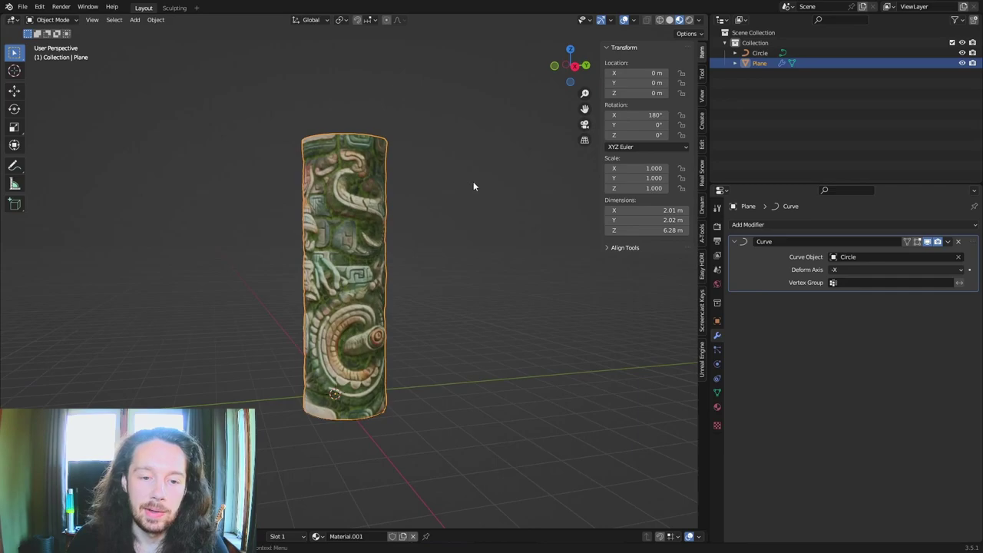
Try shortening the column by scaling it to about 0.58 along the Y axis
key(s)
key(z)
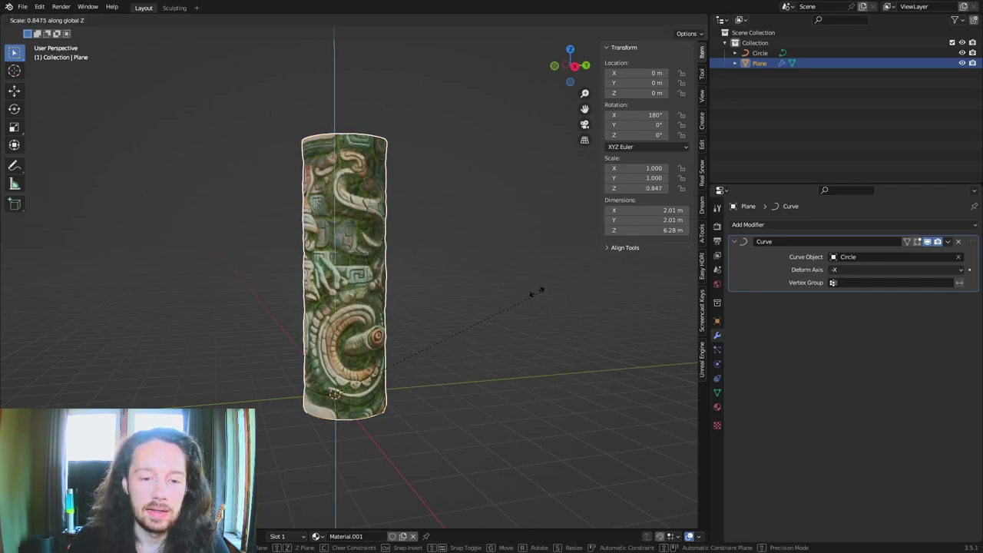
key(y)
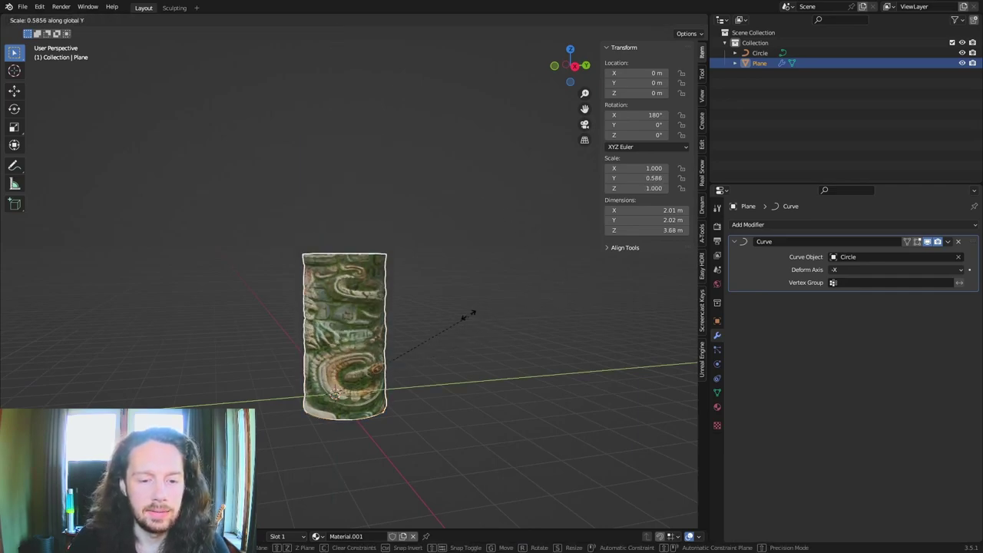
mouse_move(454, 320)
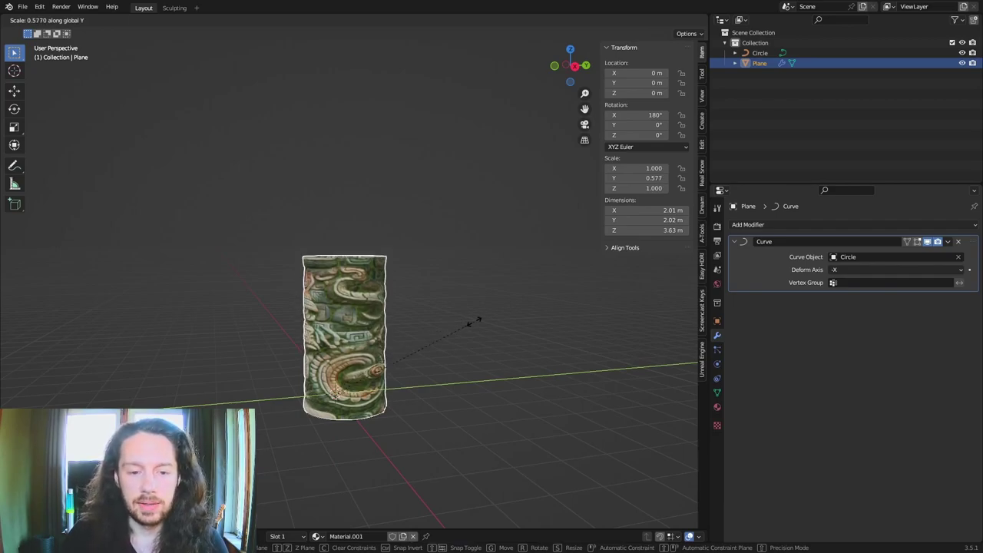
key(Escape)
middle_drag(434, 340, 333, 269)
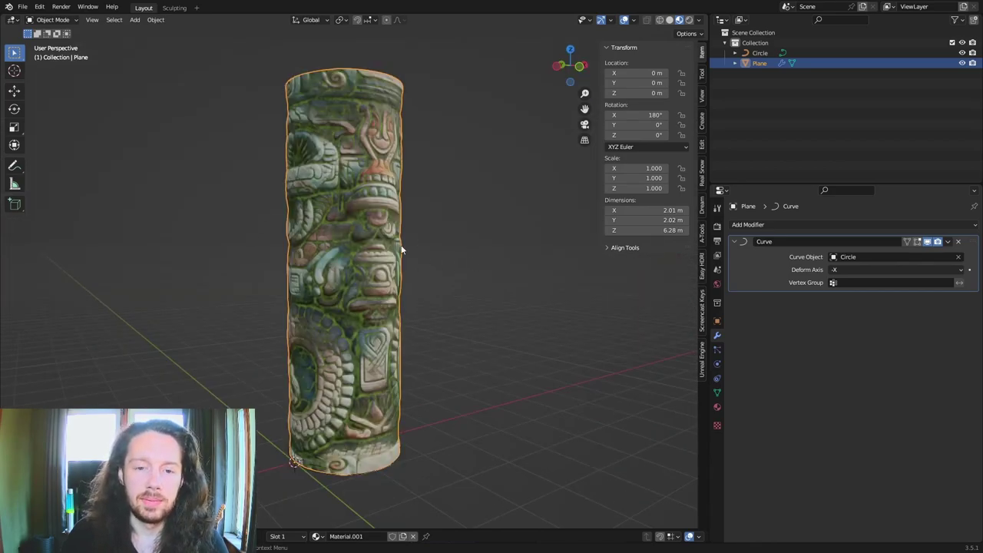
Apply the Curve modifier to make the column's wrapped shape permanent
click(949, 242)
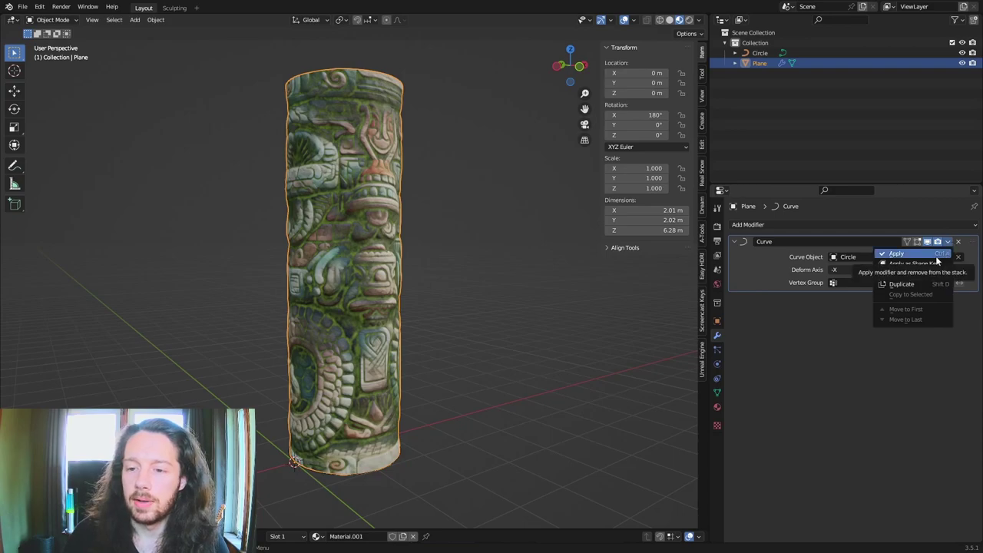
click(936, 256)
middle_drag(551, 307, 432, 282)
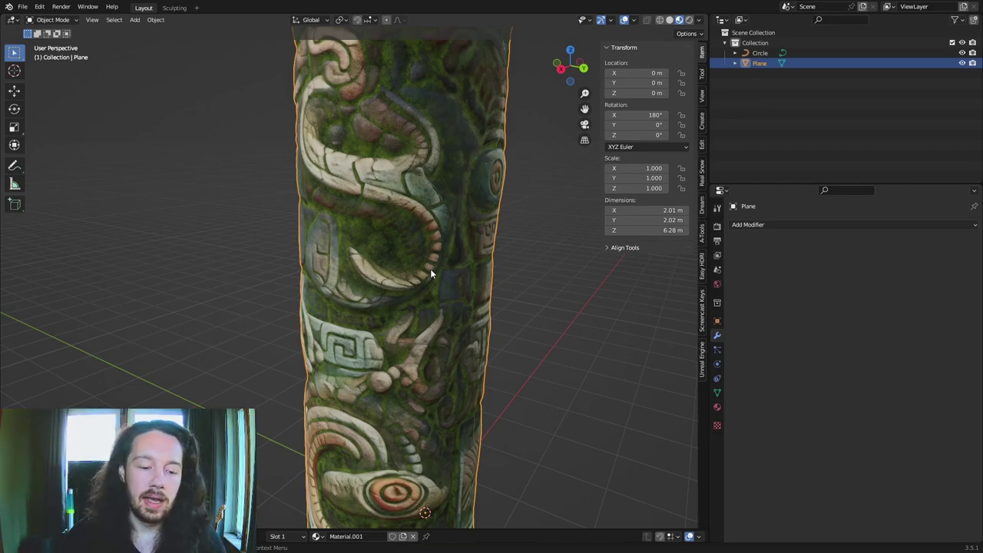
In Edit Mode, select the vertical edge loop along the seam where the column's two ends meet
key(Tab)
middle_drag(499, 241, 391, 257)
scroll(404, 247, up, 4)
scroll(391, 257, up, 2)
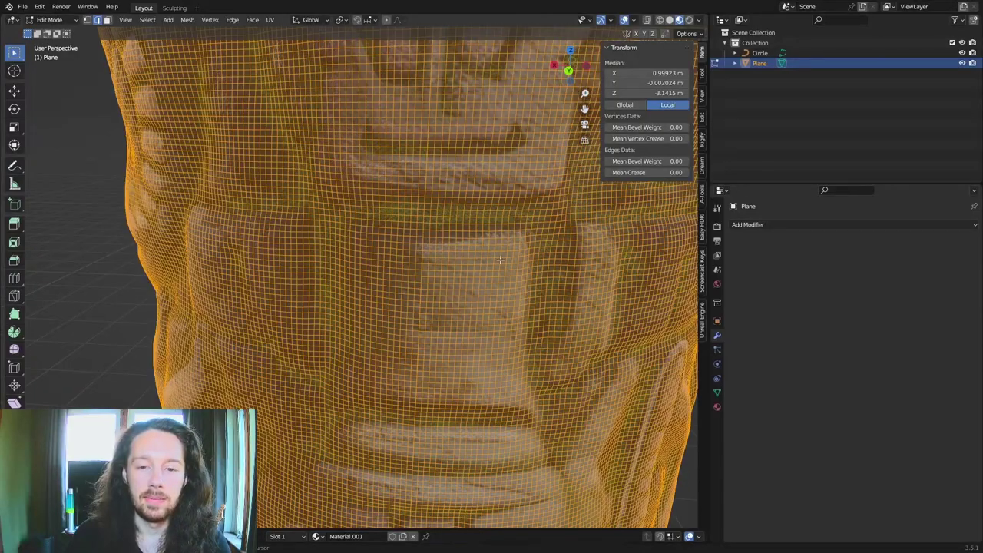
scroll(460, 261, up, 3)
scroll(432, 263, down, 5)
middle_drag(360, 254, 388, 251)
scroll(388, 251, up, 3)
scroll(388, 251, up, 6)
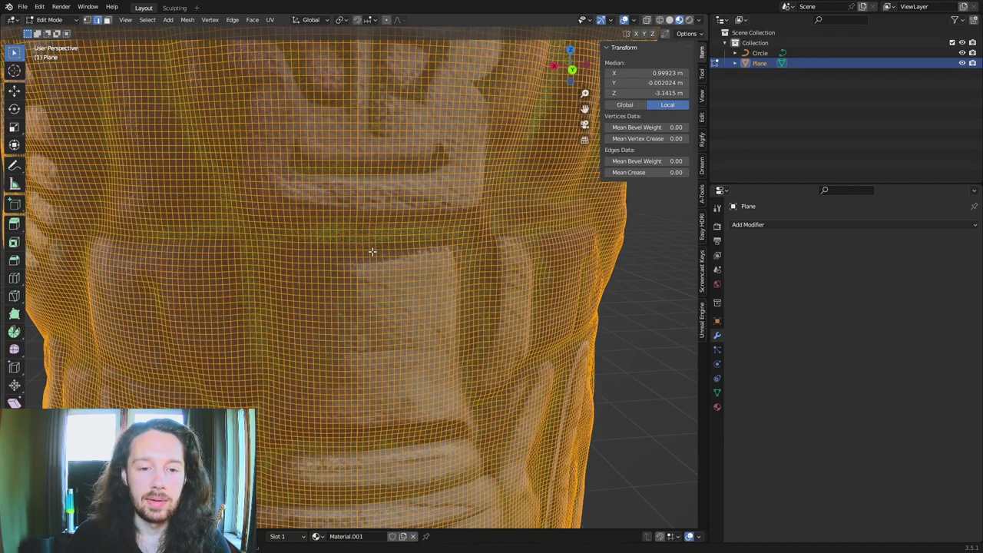
click(383, 295)
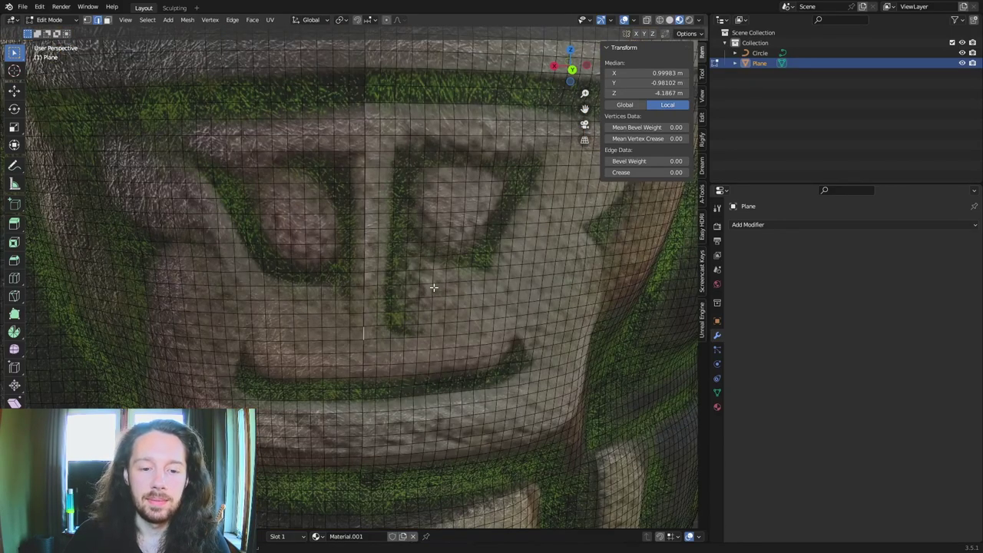
alt+click(364, 332)
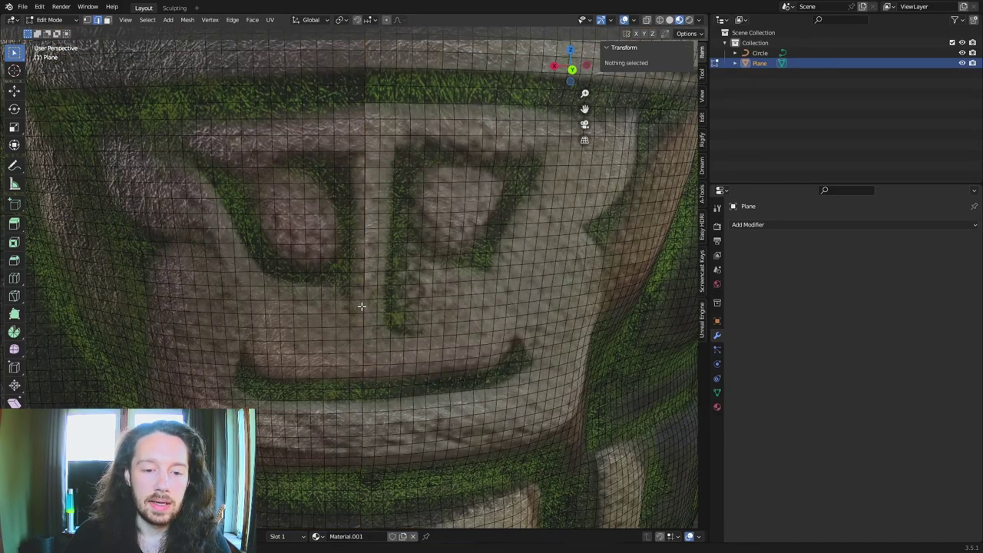
key(KP_Decimal)
middle_drag(390, 271, 400, 290)
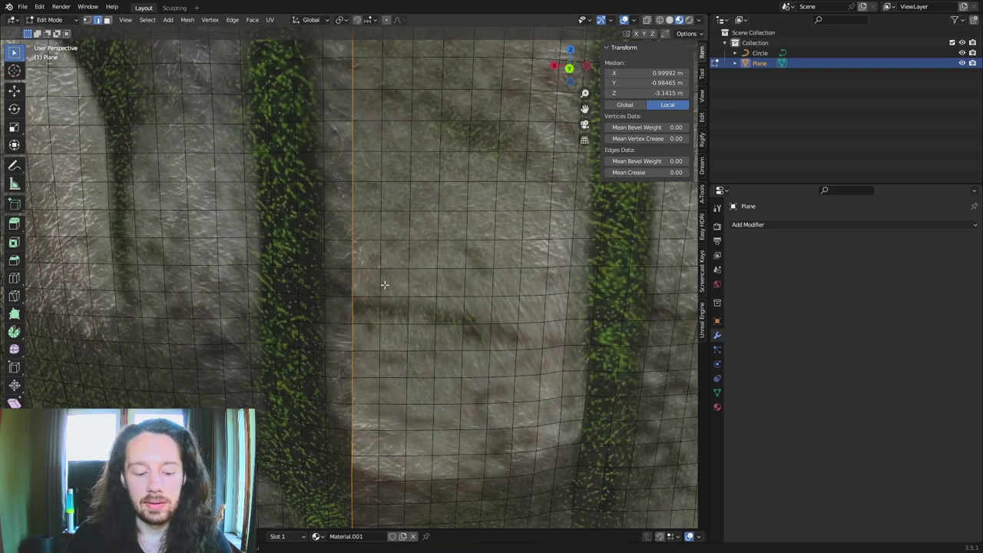
Merge the selected seam vertices by distance and check the join around the column
key(m)
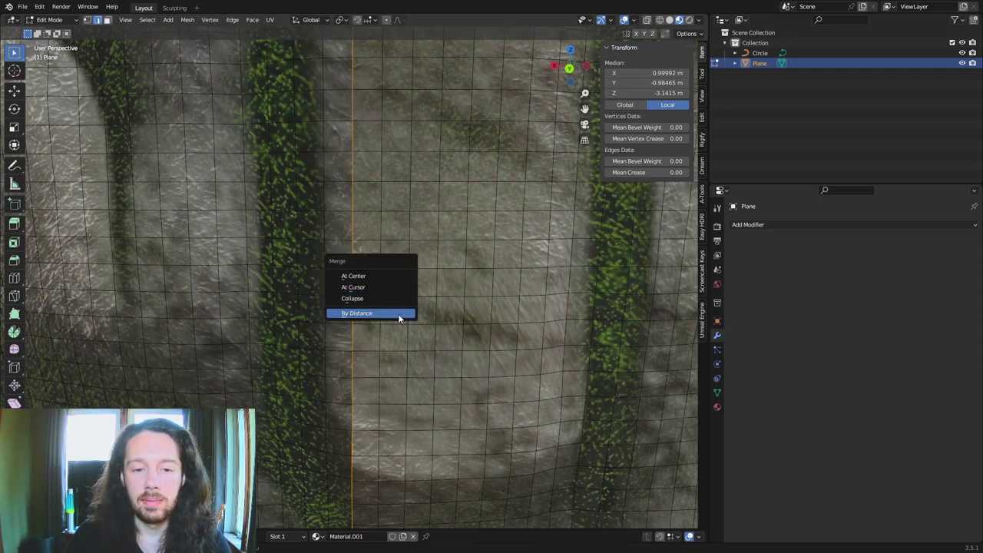
scroll(431, 228, down, 6)
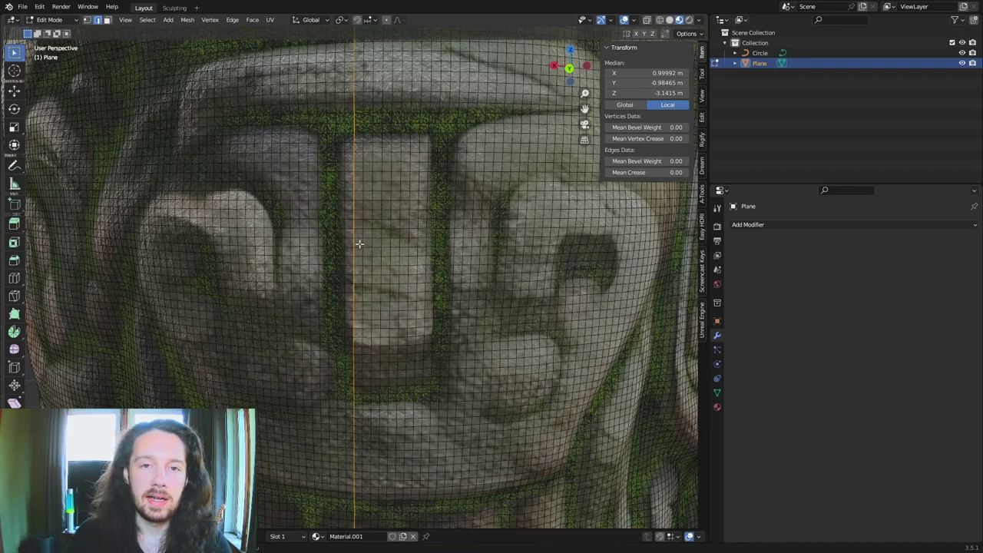
scroll(360, 243, up, 6)
middle_drag(365, 246, 360, 242)
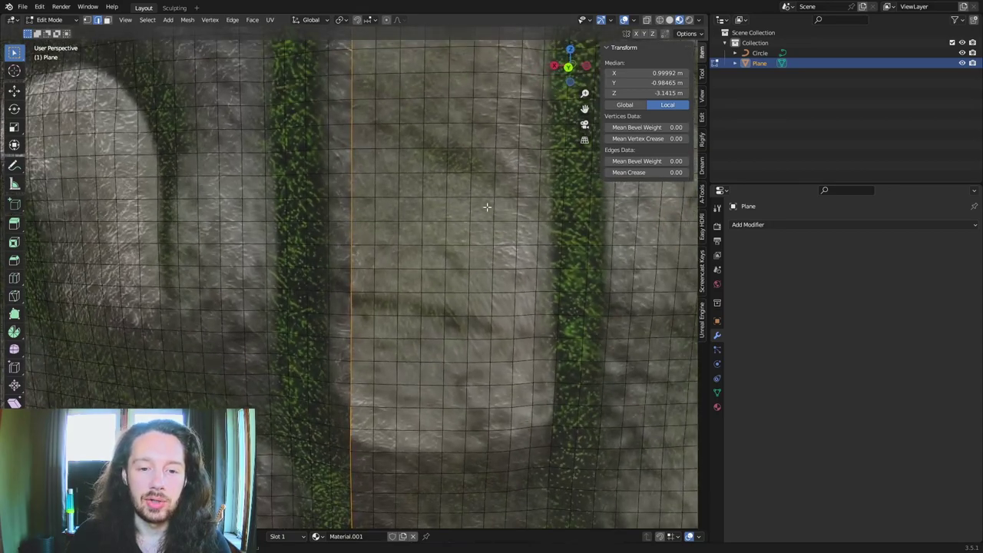
scroll(169, 197, down, 5)
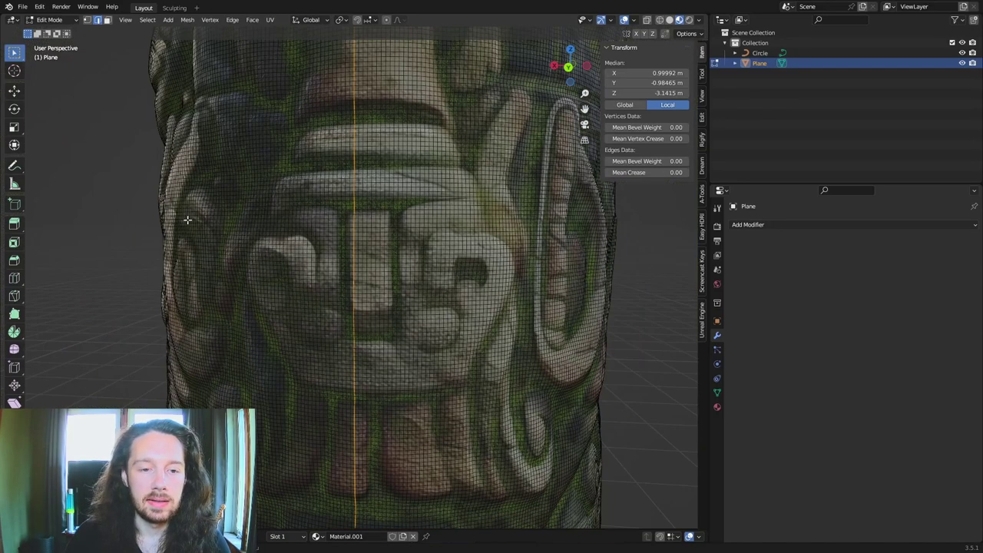
middle_drag(186, 219, 208, 197)
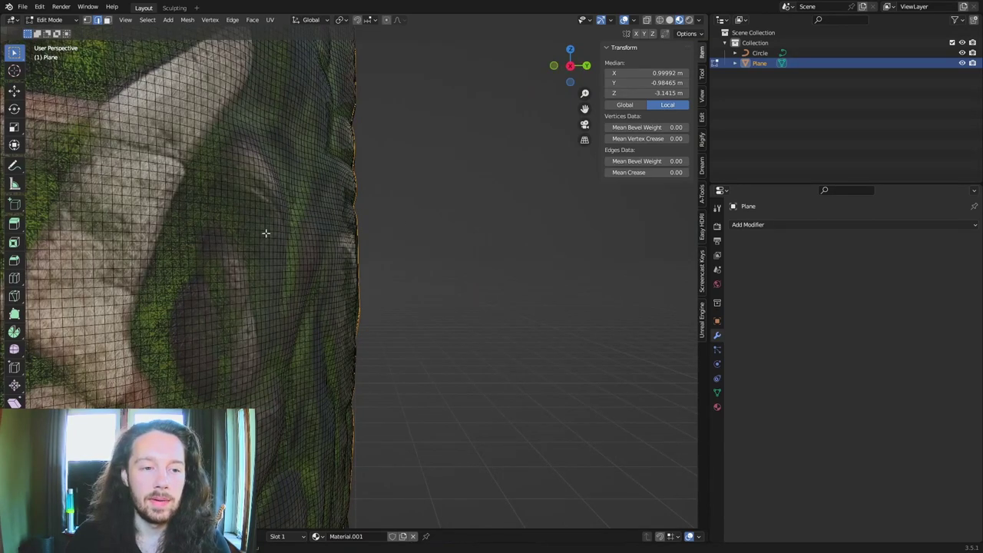
middle_drag(403, 205, 343, 238)
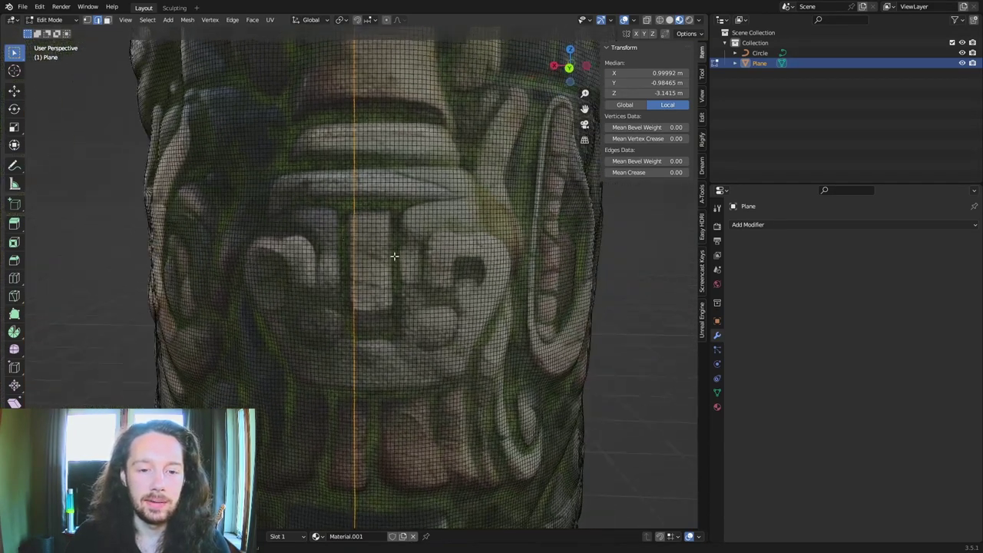
Bridge the edge loops along the column's seam, check the join, and return to Object Mode
scroll(377, 257, up, 5)
key(ctrl+e)
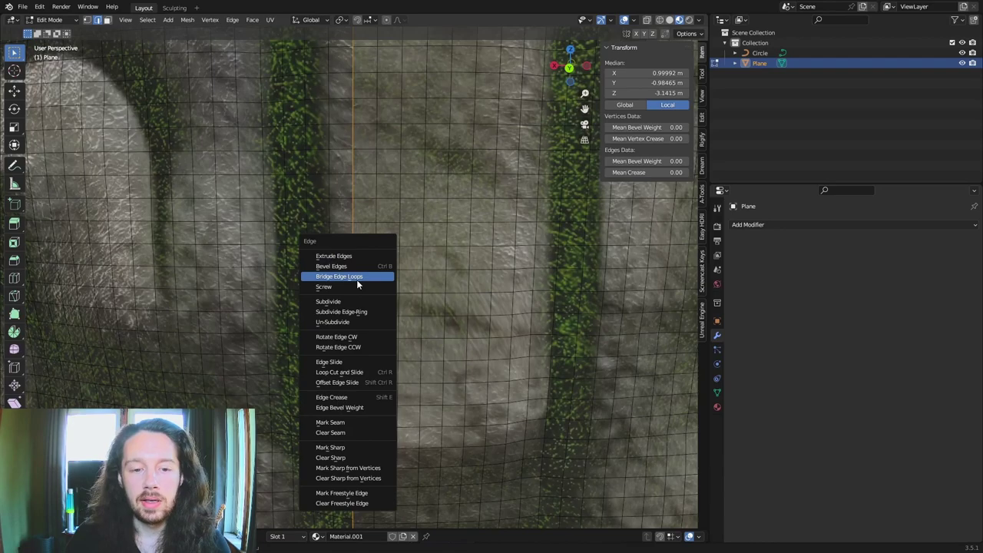
click(357, 277)
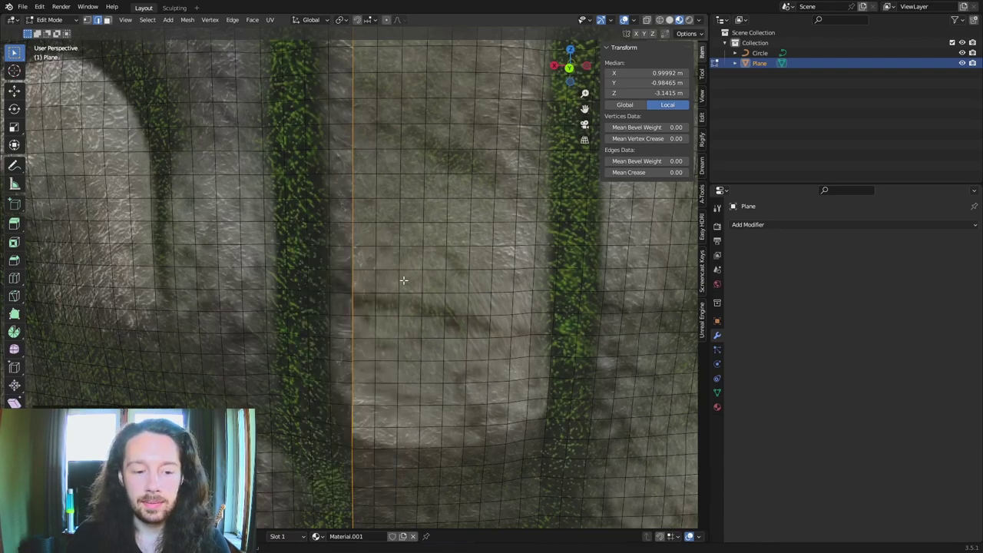
middle_drag(404, 279, 344, 175)
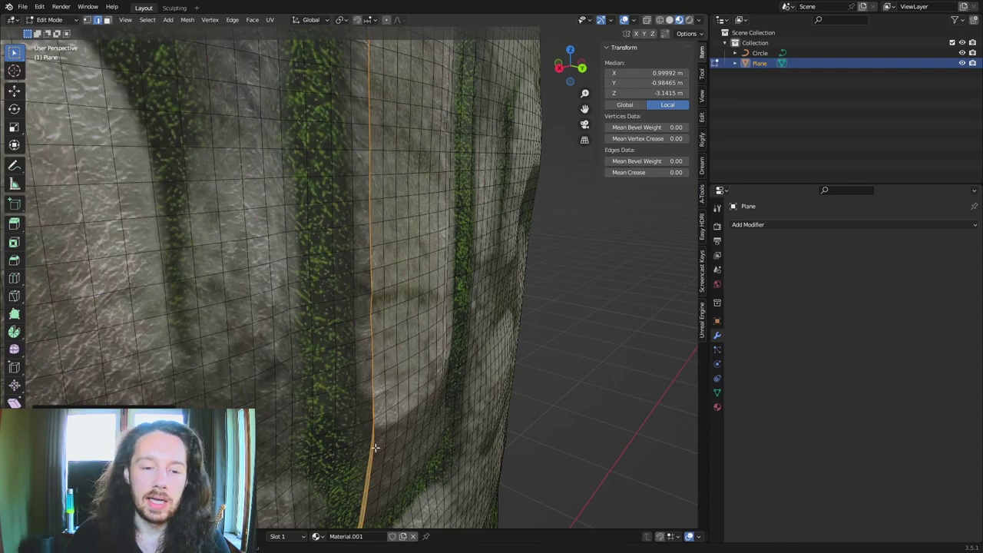
middle_drag(424, 387, 444, 244)
scroll(430, 296, up, 4)
middle_drag(446, 296, 433, 314)
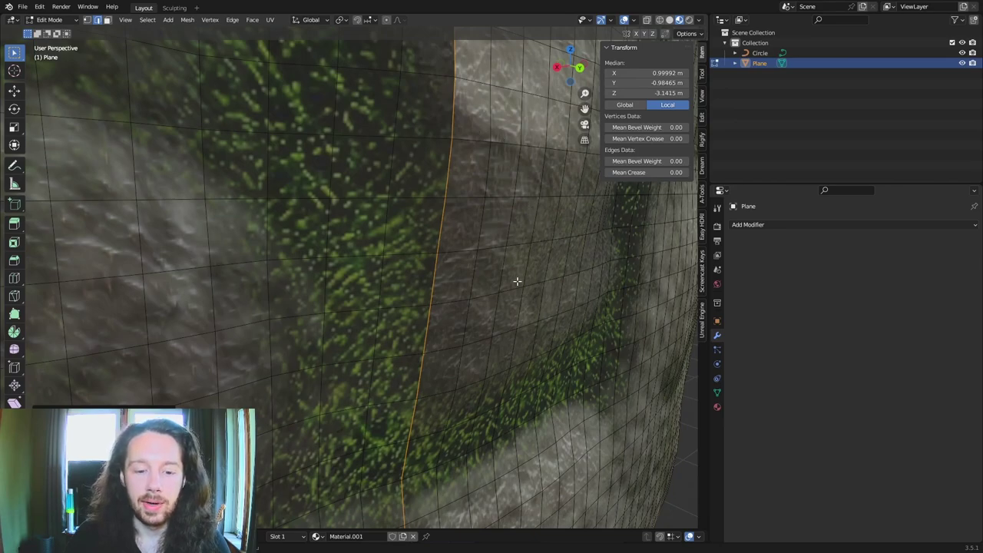
middle_drag(503, 255, 460, 264)
key(Tab)
Examine the column's seam and carved relief up close and from several sides
scroll(378, 260, down, 5)
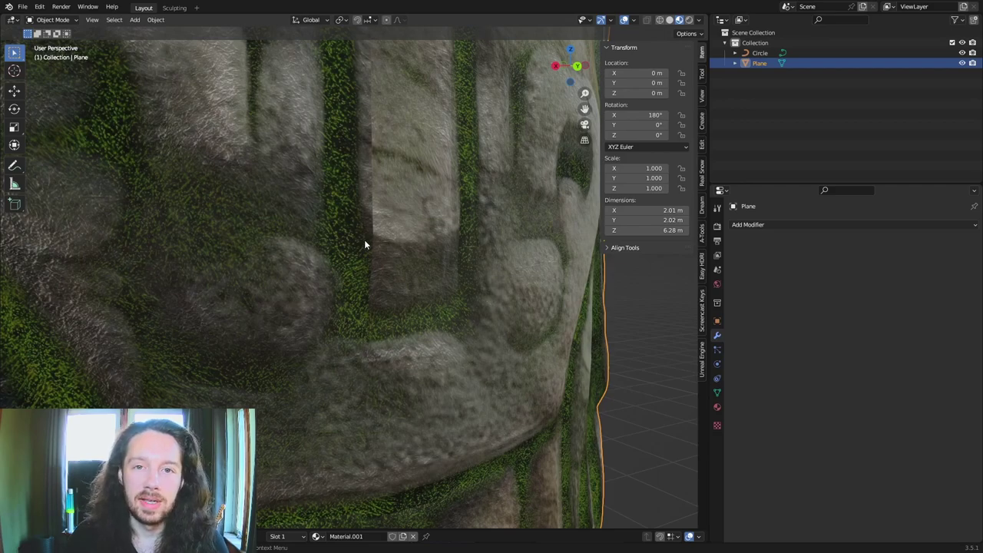
scroll(387, 241, down, 8)
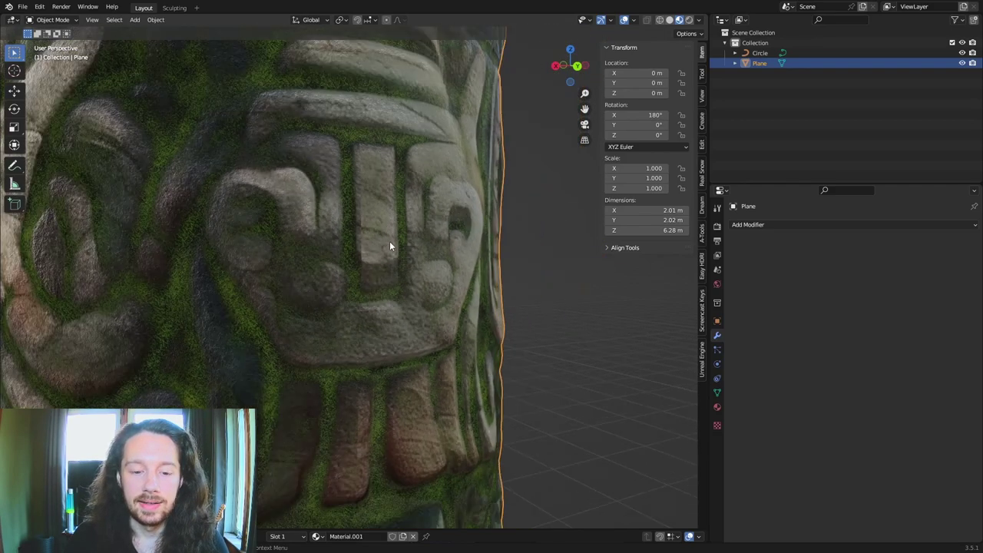
scroll(387, 244, down, 1)
middle_drag(464, 366, 435, 305)
middle_drag(537, 313, 382, 305)
scroll(386, 314, down, 5)
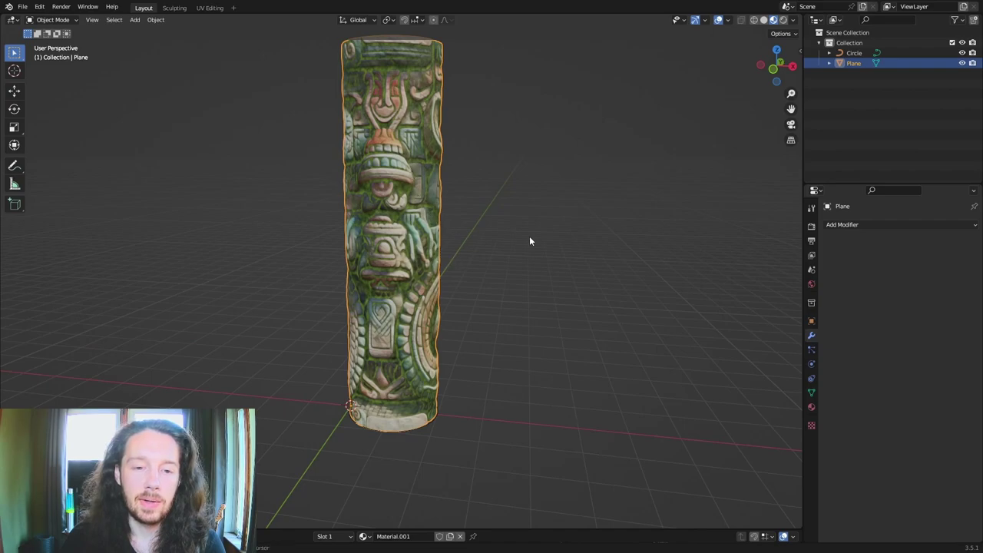
mouse_move(529, 241)
middle_down()
mouse_move(457, 247)
mouse_move(531, 240)
middle_up()
scroll(442, 168, up, 4)
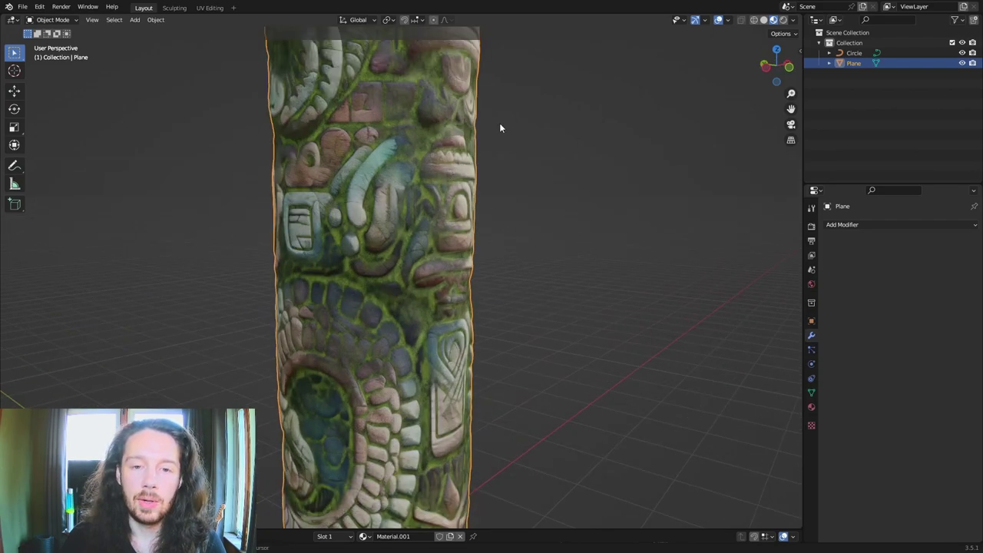
middle_drag(500, 127, 417, 133)
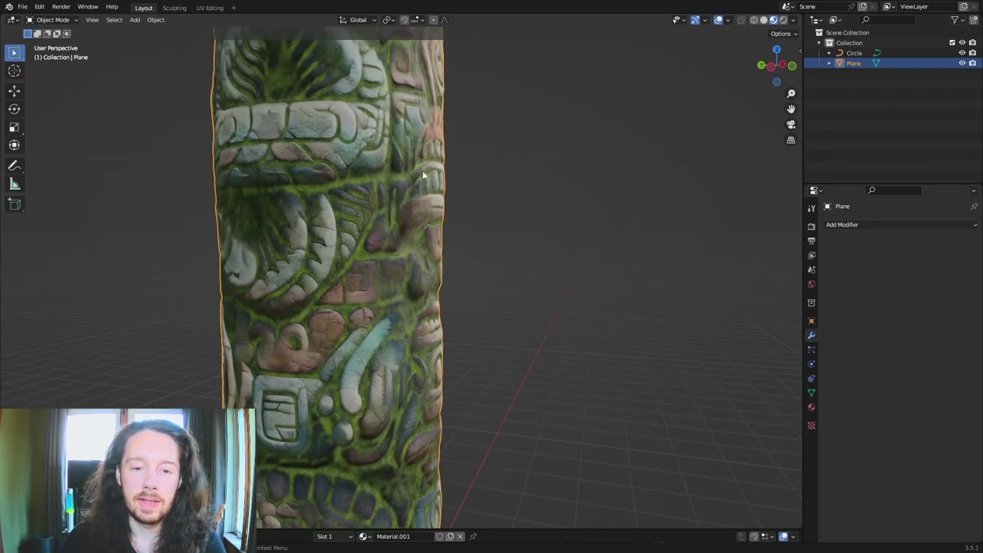
middle_drag(332, 204, 461, 288)
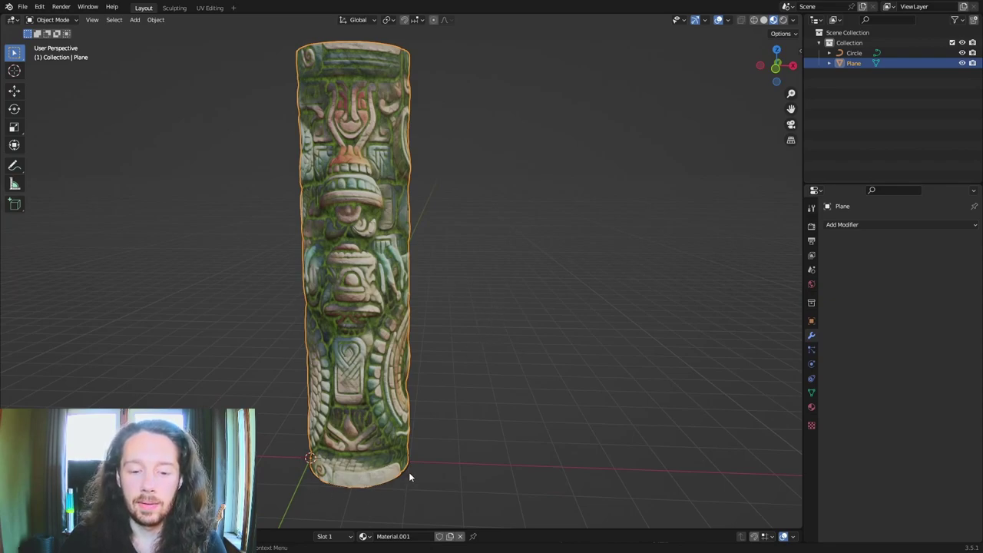
mouse_move(528, 370)
middle_down()
mouse_move(481, 358)
mouse_move(517, 358)
middle_up()
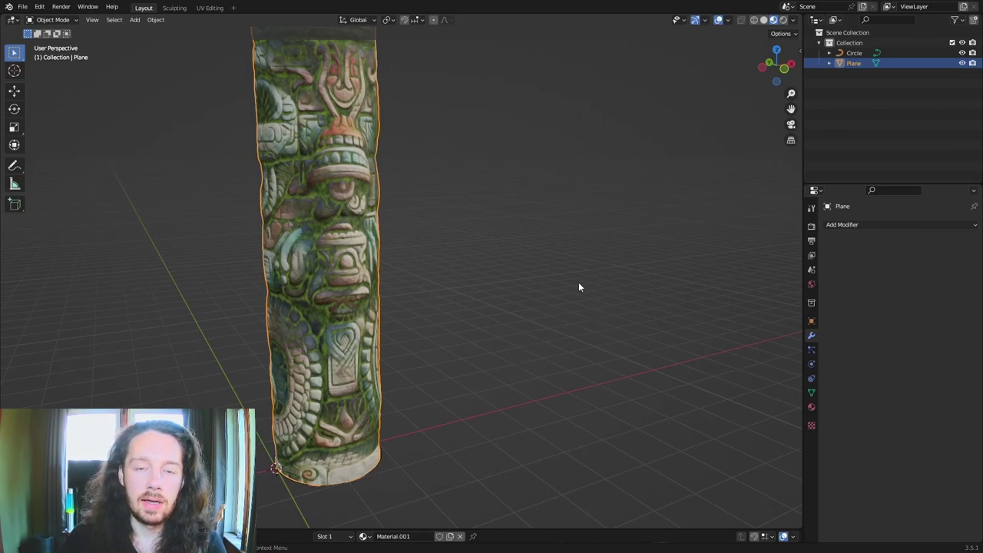
middle_drag(593, 223, 550, 233)
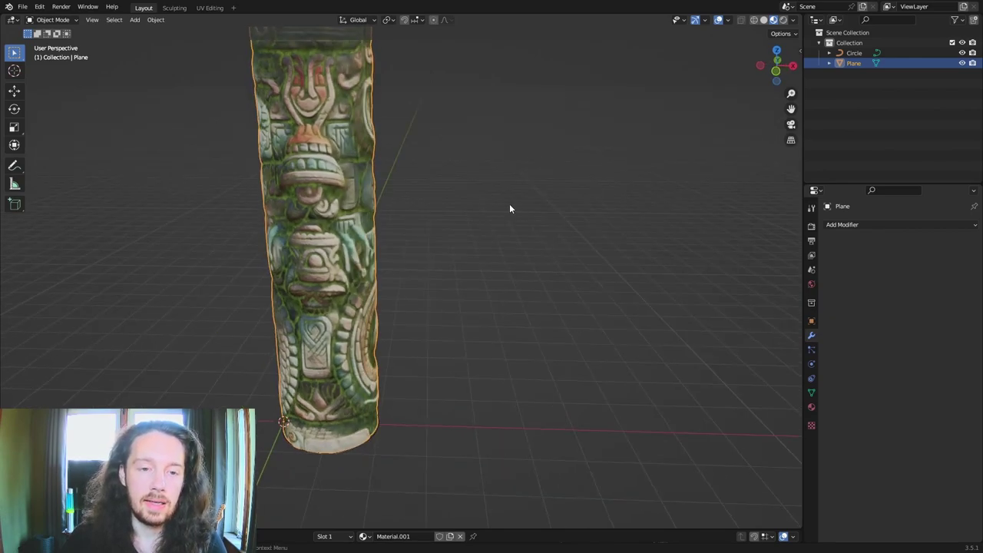
middle_drag(509, 208, 647, 264)
Add a Displace modifier to the column with a new texture using the AztecStone_05_height.png image
click(876, 224)
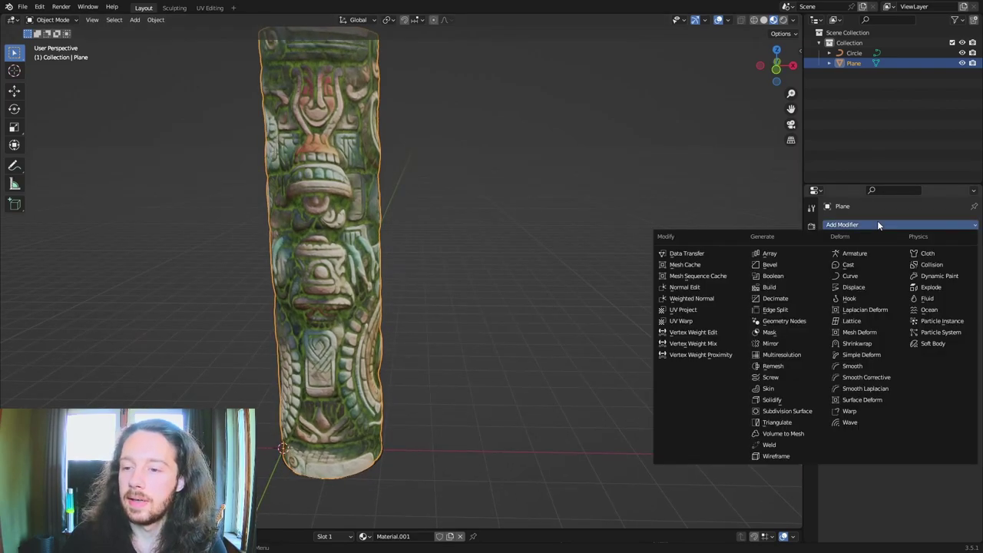
click(854, 287)
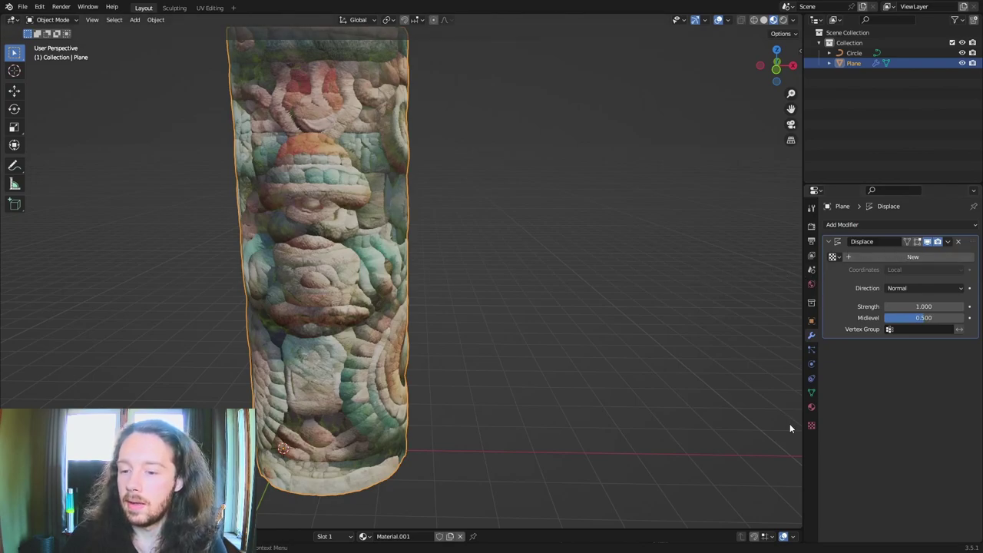
click(864, 256)
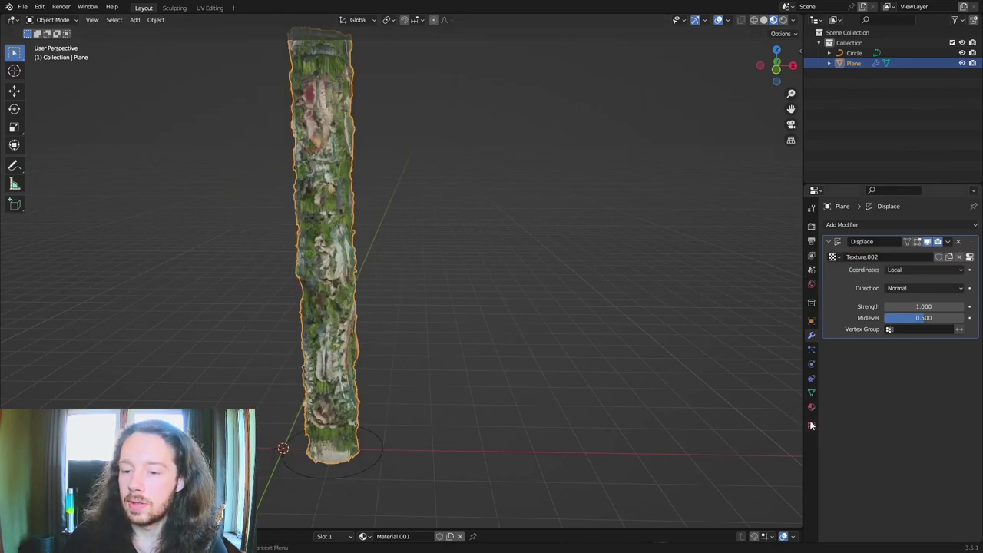
click(811, 424)
click(834, 404)
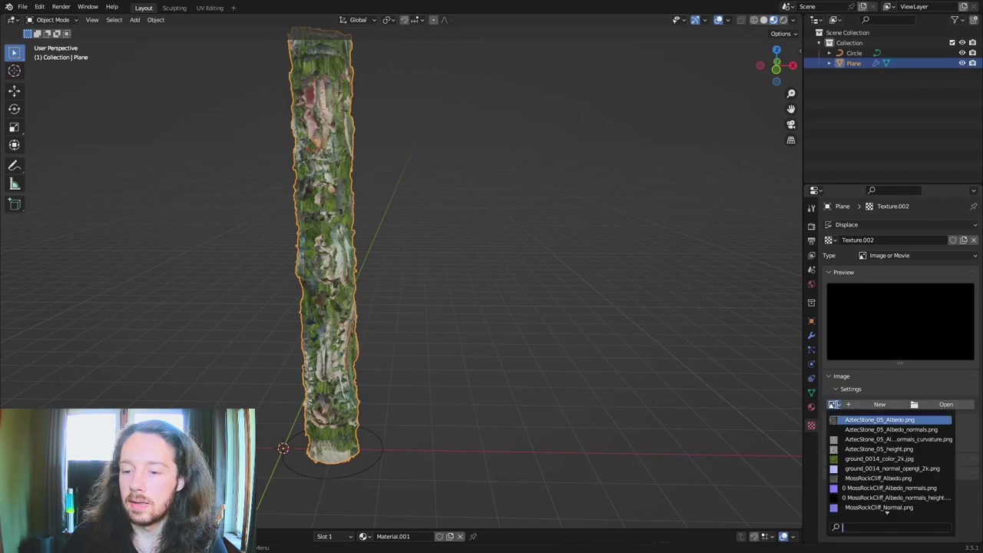
click(878, 448)
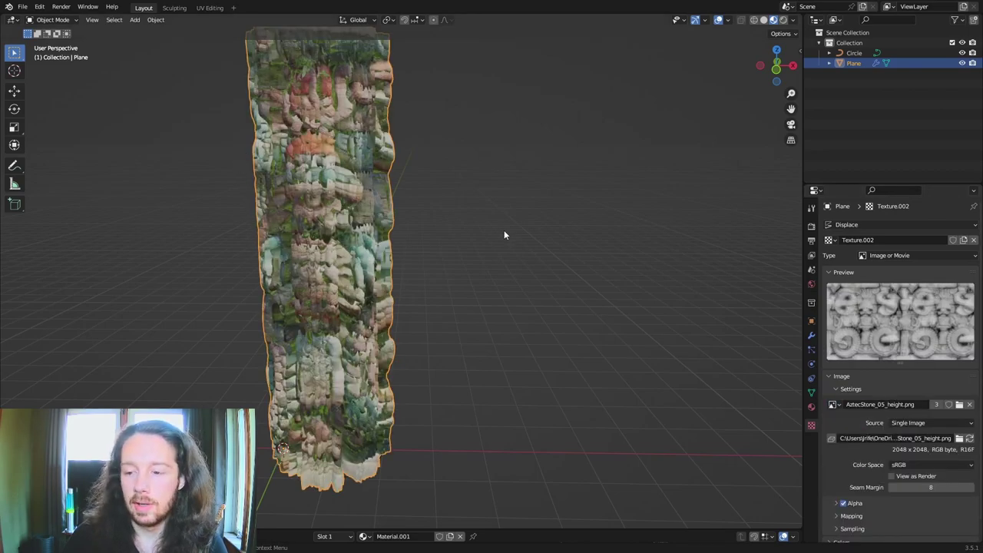
Set the Displace modifier's texture coordinates to UV and choose UVMap as its UV map
middle_drag(503, 235, 545, 240)
click(811, 335)
click(922, 269)
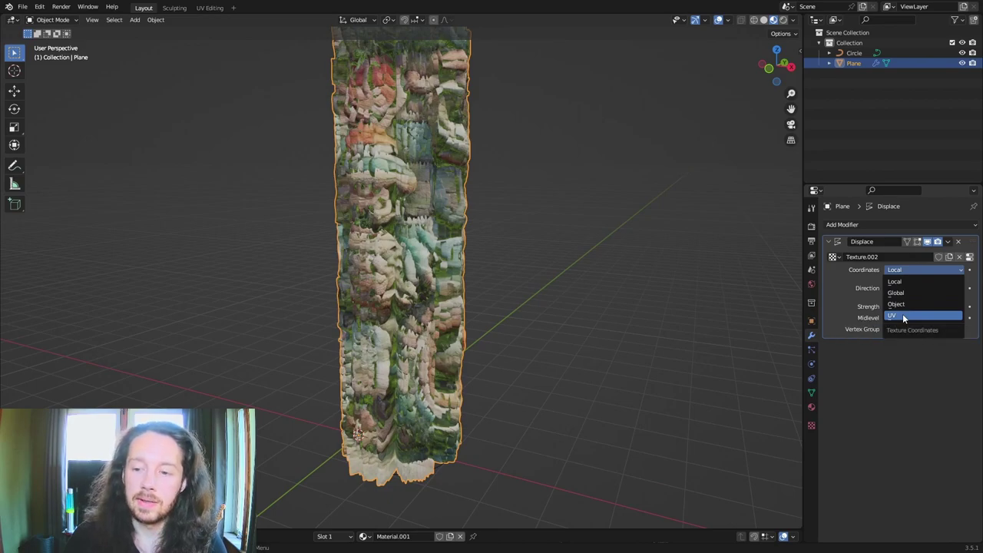
click(903, 313)
click(916, 283)
click(906, 301)
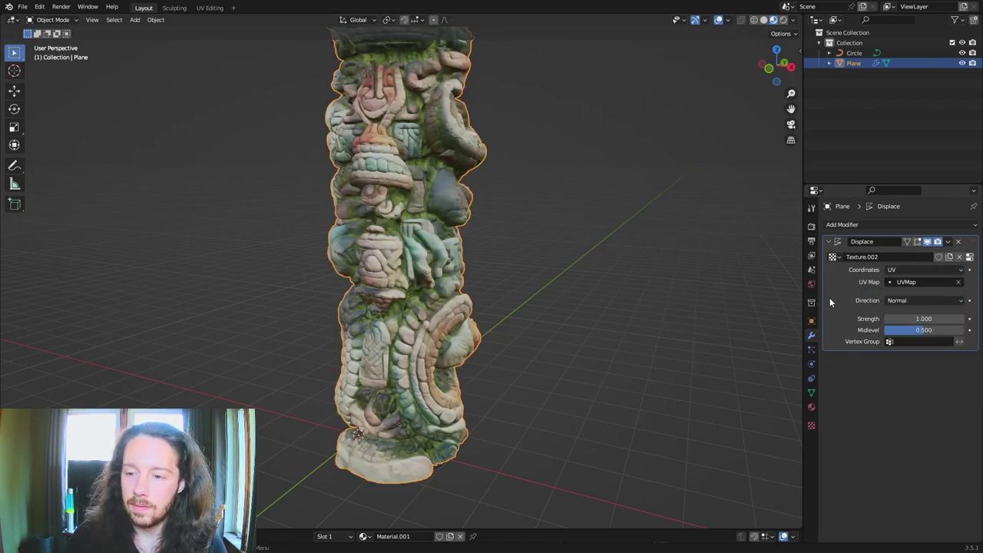
mouse_move(570, 256)
middle_down()
mouse_move(361, 251)
mouse_move(434, 261)
mouse_move(481, 281)
mouse_move(478, 307)
mouse_move(476, 241)
mouse_move(577, 254)
middle_up()
Lower the Displace strength to 0.380 and apply the modifier to the column
drag(932, 318, 928, 318)
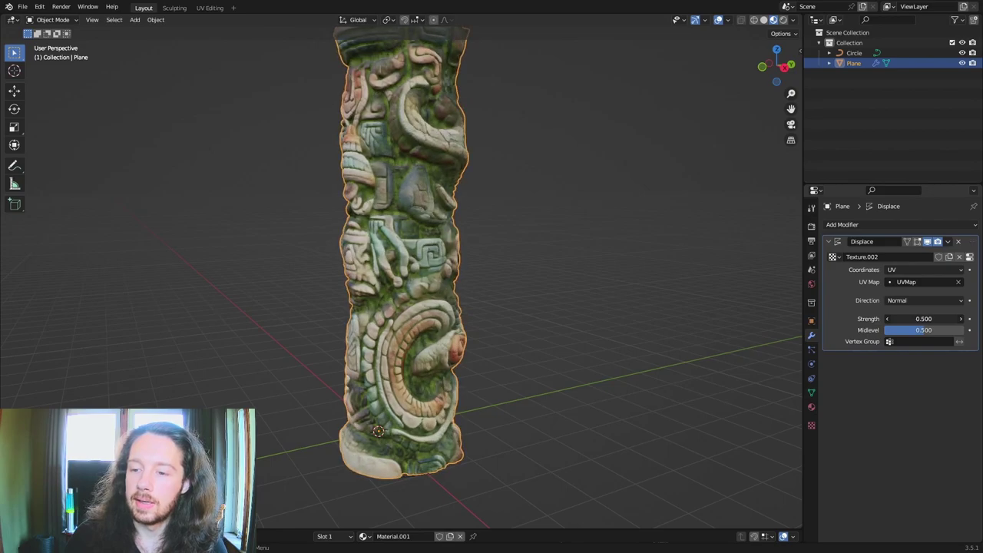
middle_drag(686, 277, 494, 178)
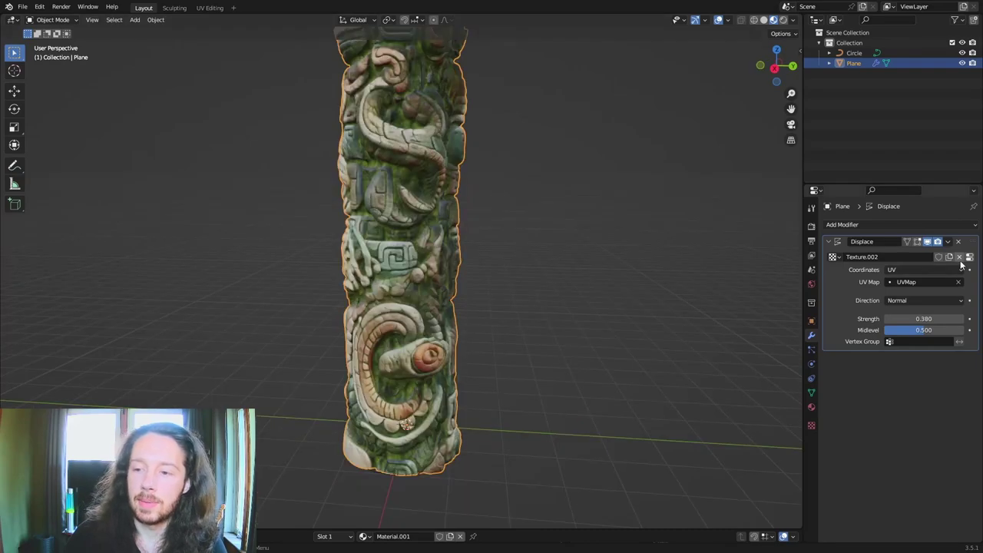
middle_drag(726, 258, 664, 262)
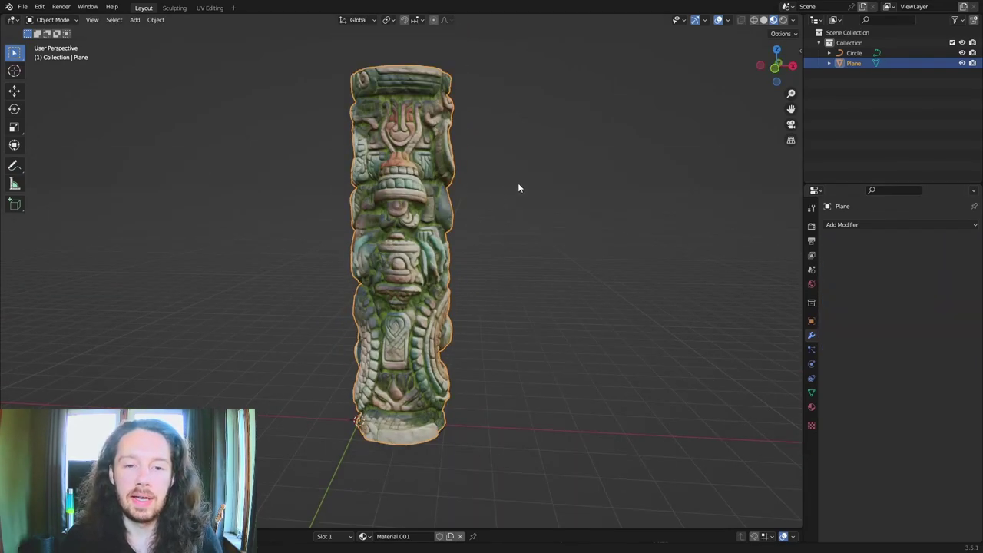
Add a Bezier curve at the column's base and scale it up until it extends past both sides of the column
middle_drag(517, 183, 560, 292)
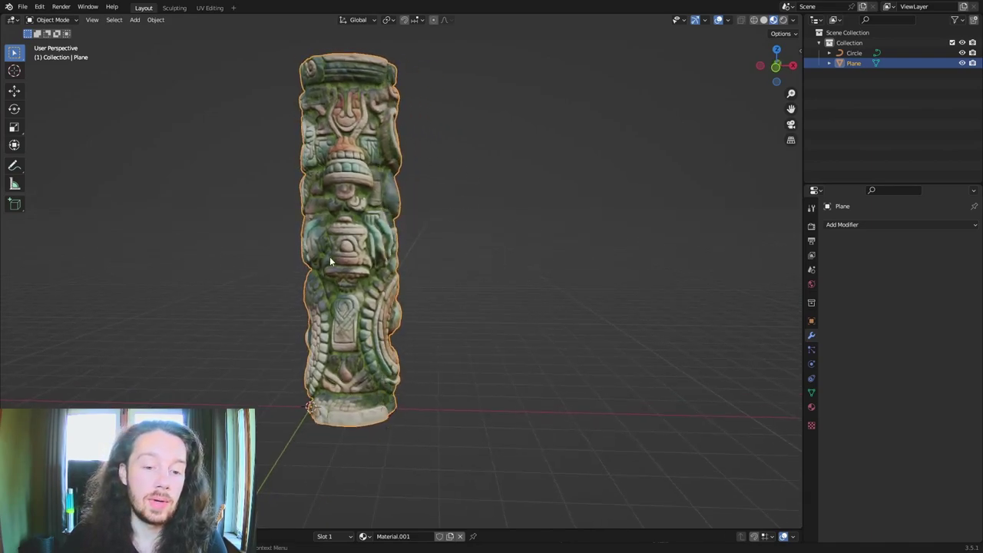
click(418, 417)
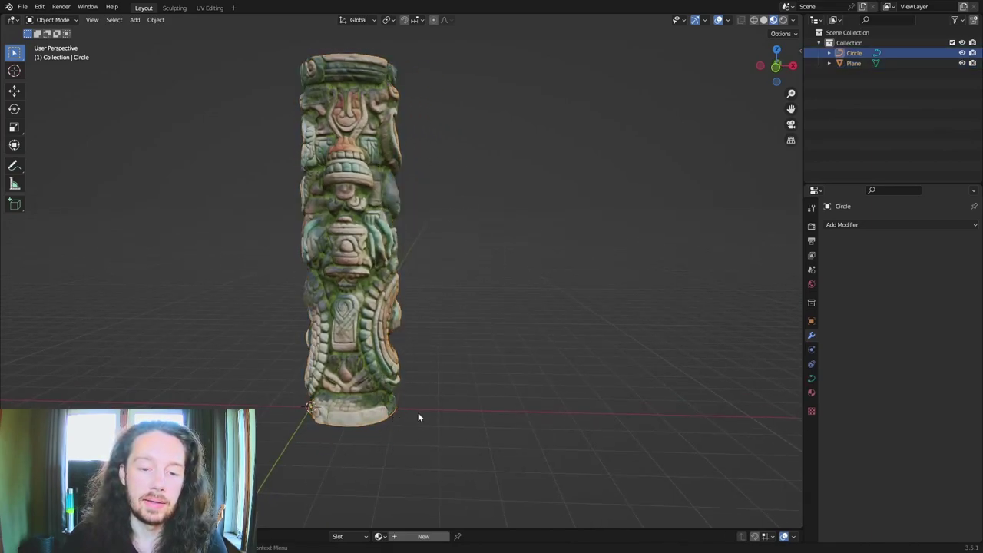
key(shift+a)
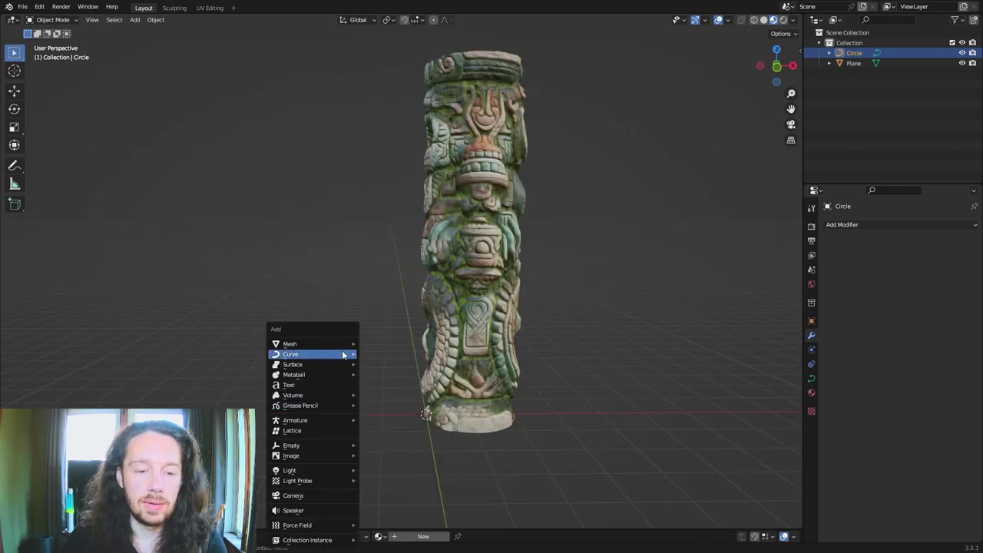
mouse_move(341, 345)
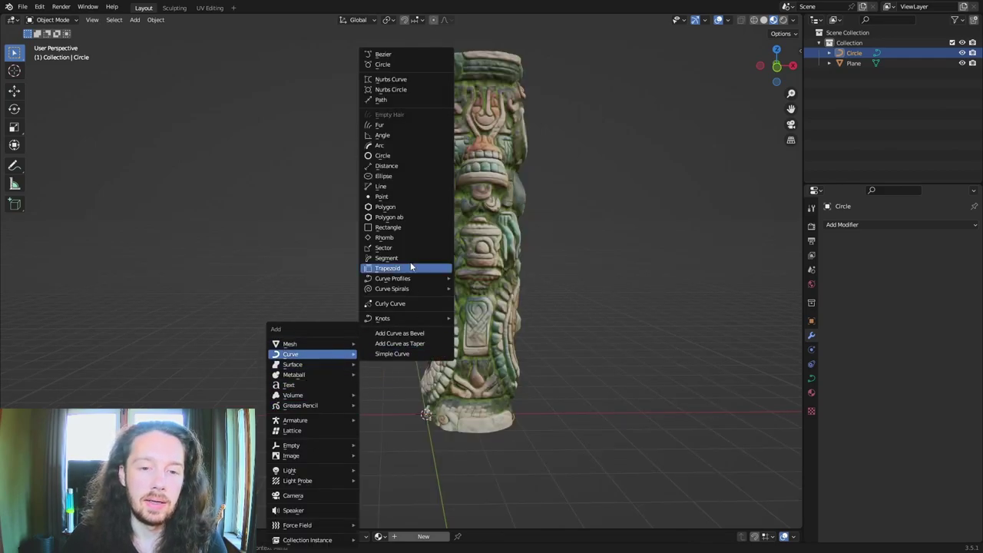
click(410, 55)
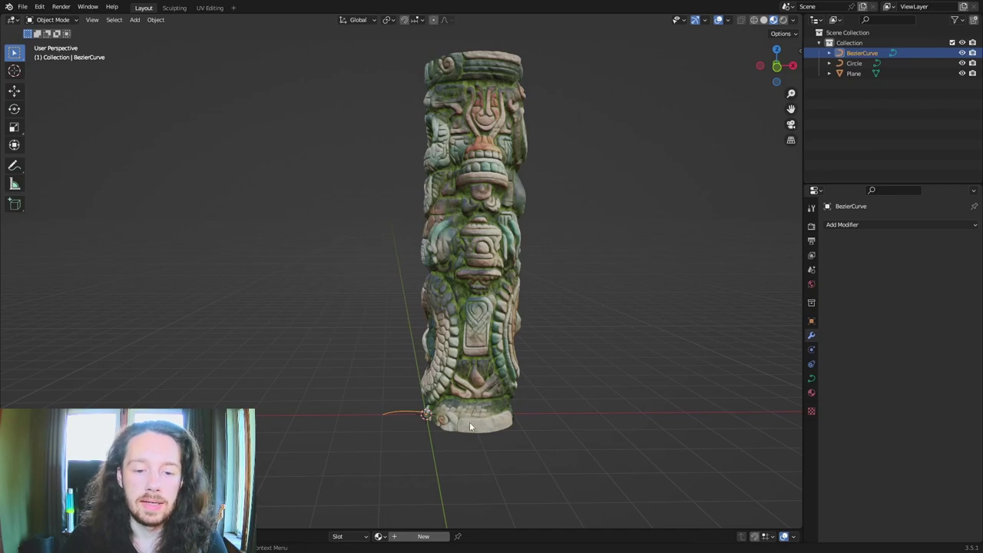
key(s)
click(766, 453)
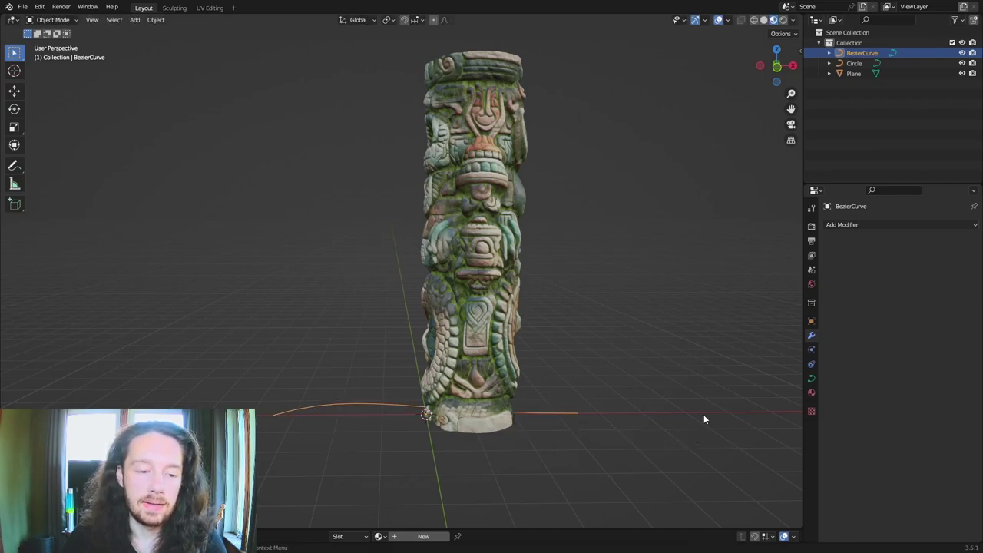
Move the Bezier curve along the X axis so that its end meets the column's base
key(g)
key(x)
click(551, 416)
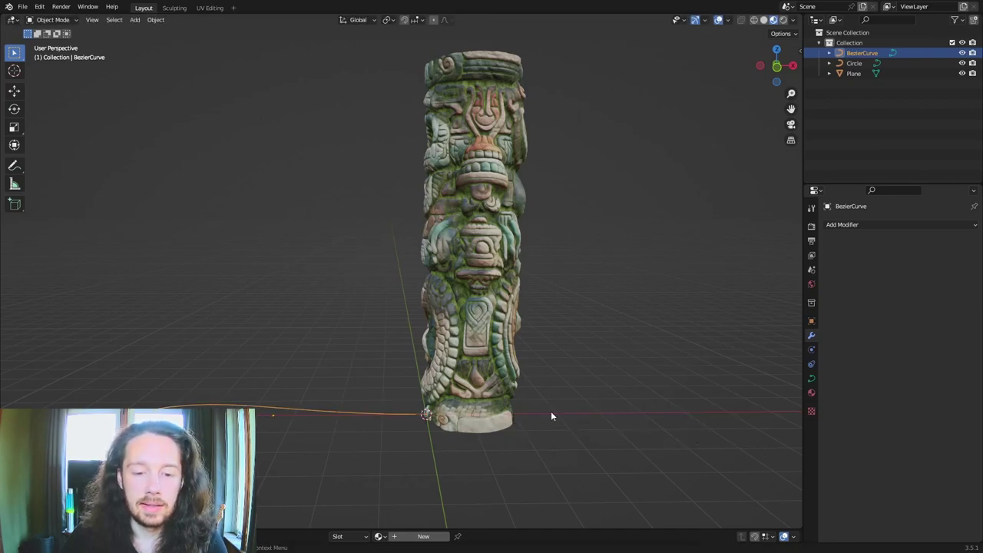
middle_drag(405, 414, 435, 369)
scroll(448, 376, up, 4)
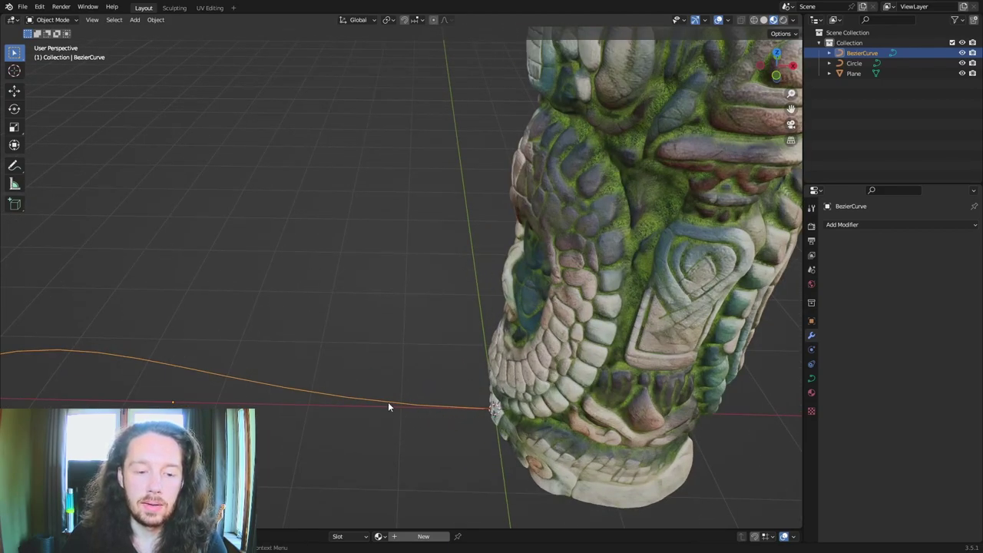
click(491, 423)
key(KP_Decimal)
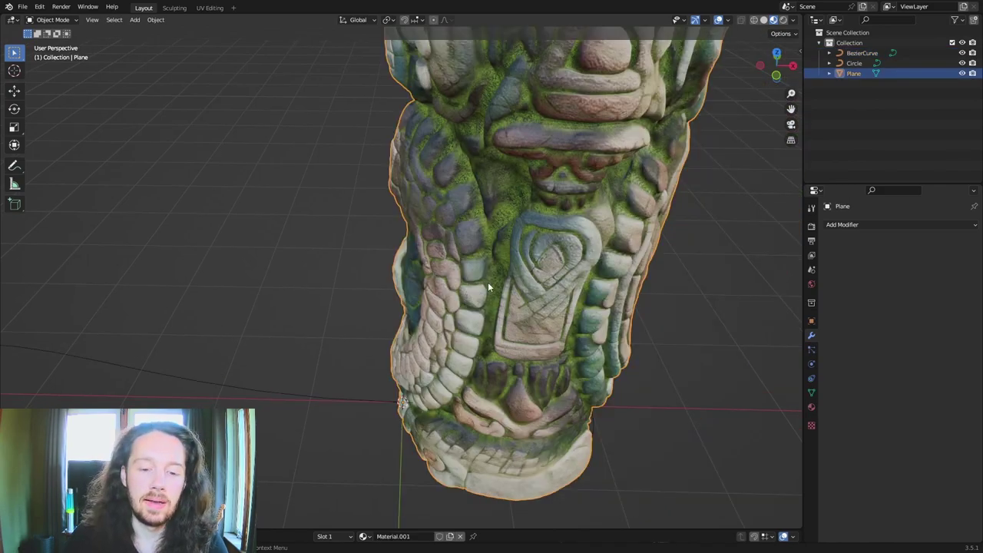
click(322, 393)
click(307, 397)
middle_drag(358, 359, 451, 382)
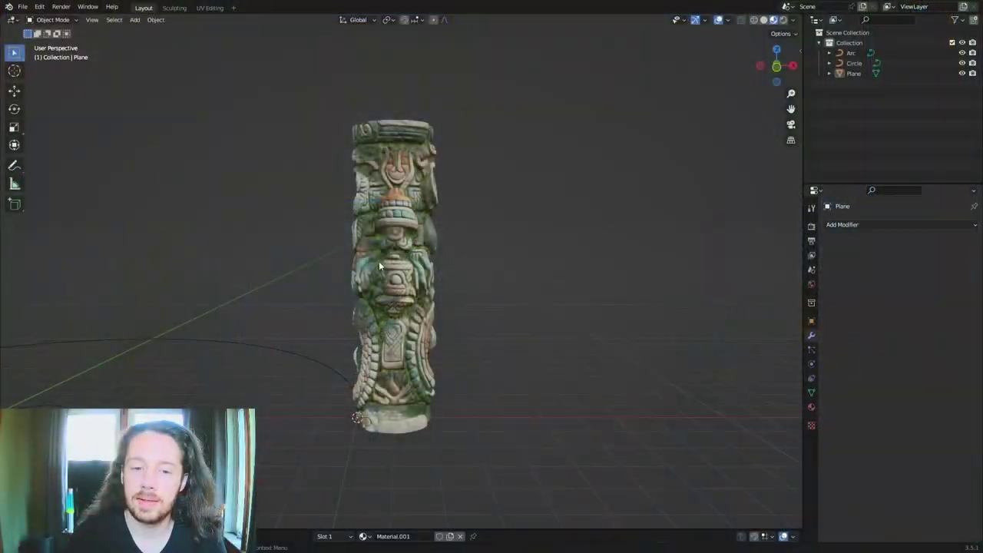
Select the carved column as the active object
click(391, 246)
drag(274, 165, 473, 251)
click(516, 211)
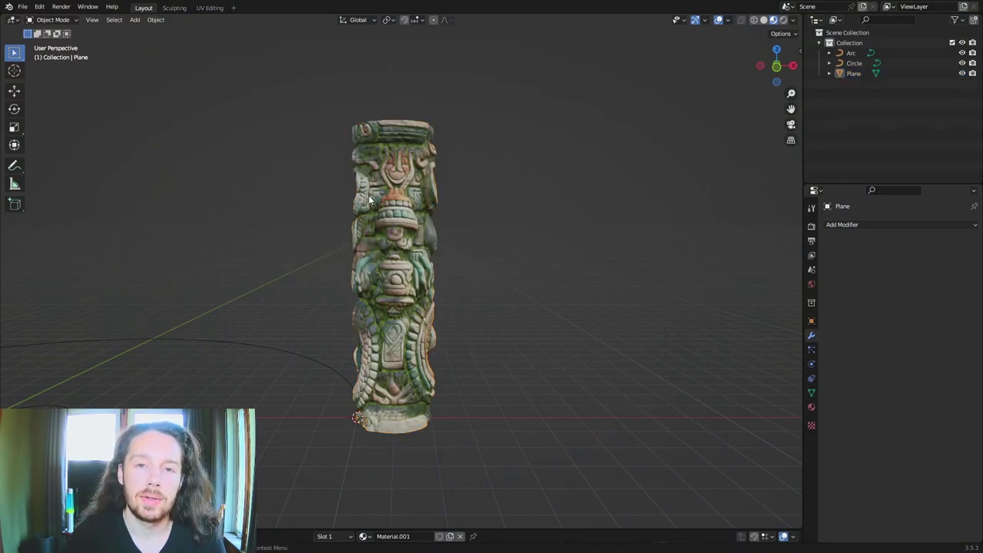
drag(469, 235, 323, 179)
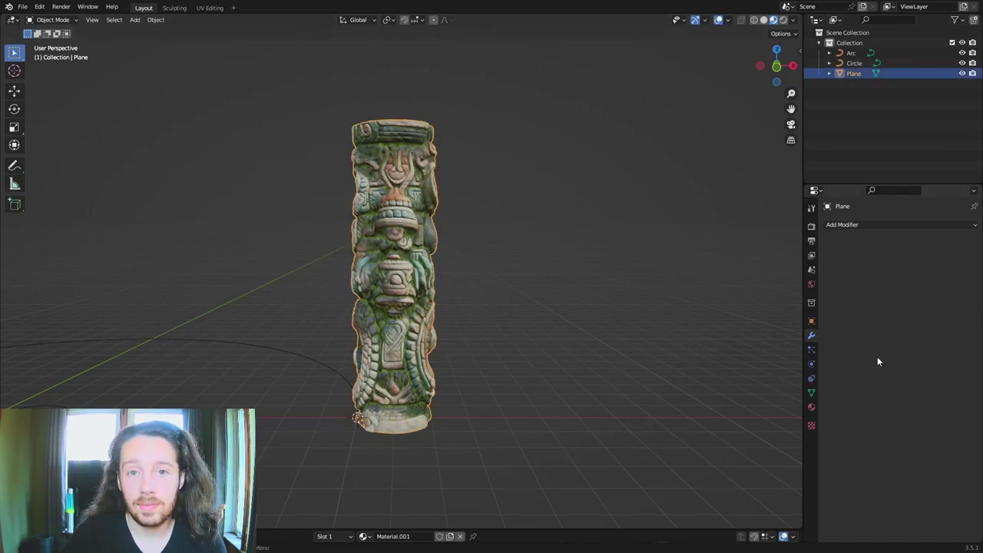